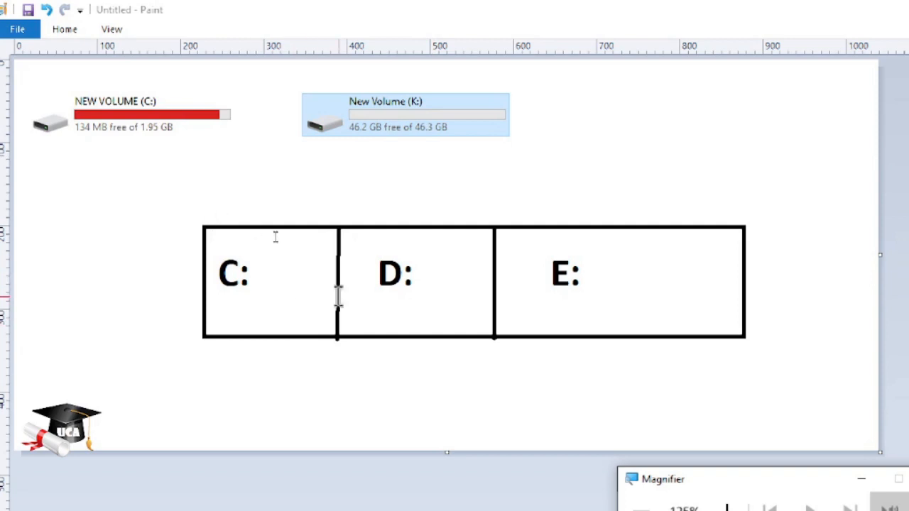
- Add a text line below the partition diagram reading 30Gb under C: and 60Gb under D:
{"action": "left_click", "coordinate": [65, 33]}
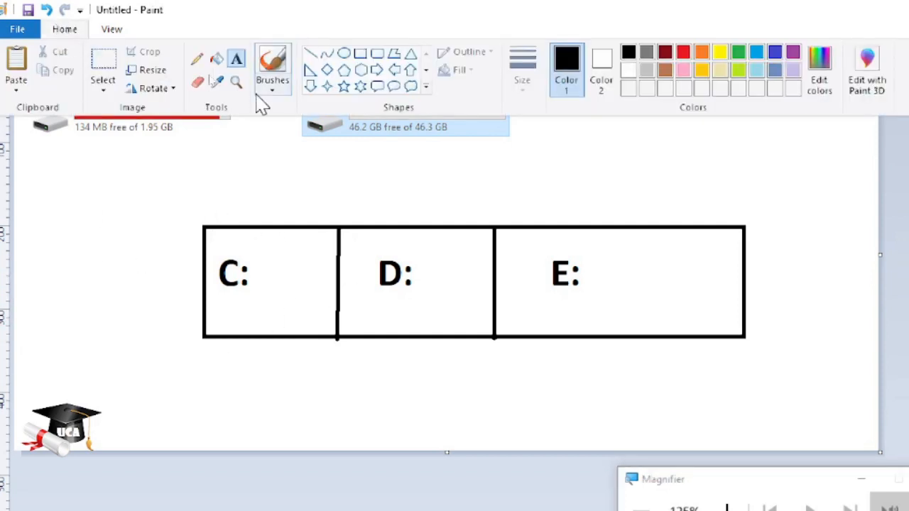
{"action": "left_click", "coordinate": [239, 61]}
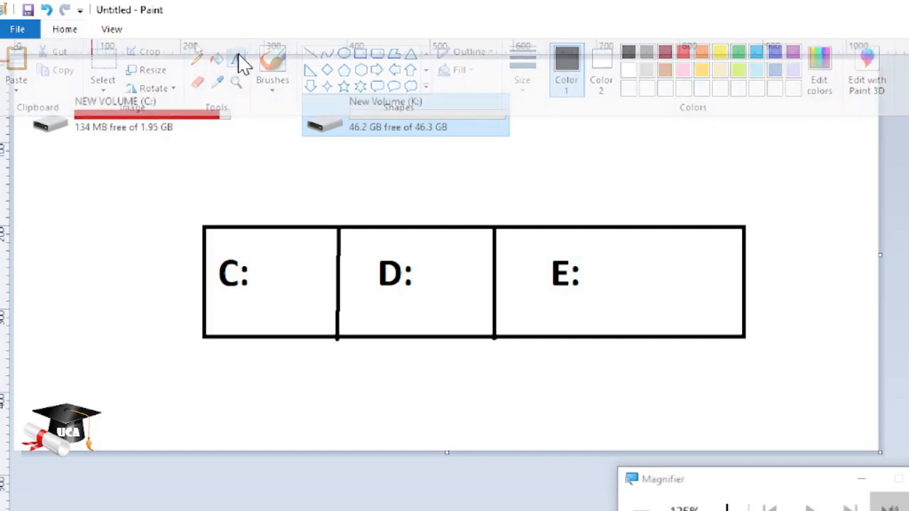
{"action": "left_click_drag", "start_coordinate": [212, 359], "coordinate": [302, 416]}
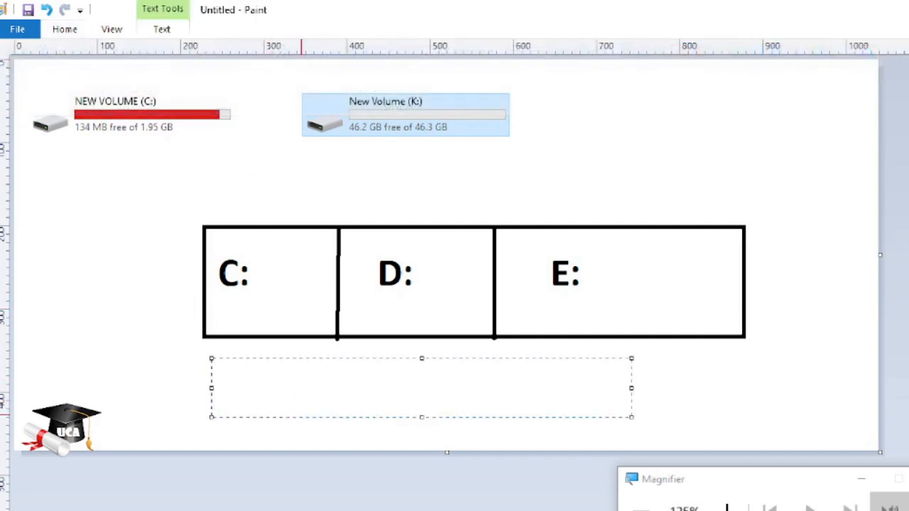
{"action": "type", "text": "30"}
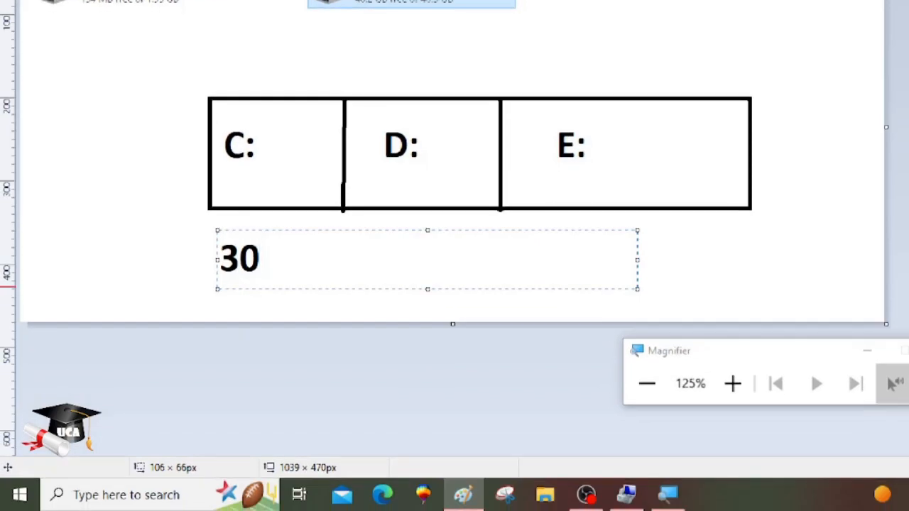
{"action": "type", "text": "Gb"}
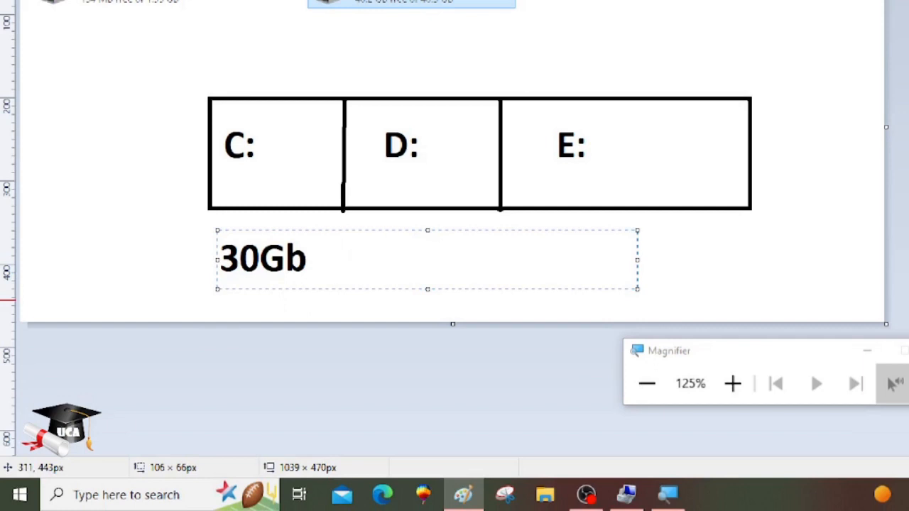
{"action": "type", "text": "        60"}
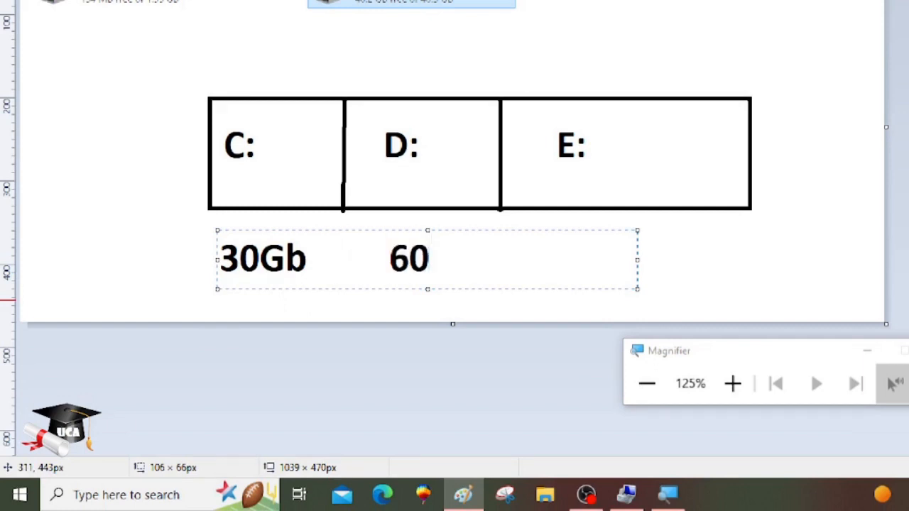
{"action": "type", "text": "G"}
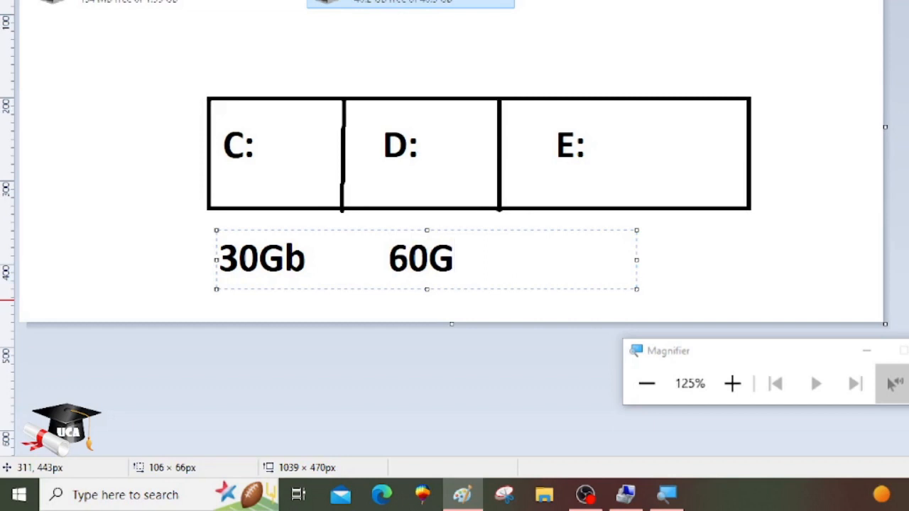
{"action": "type", "text": "b"}
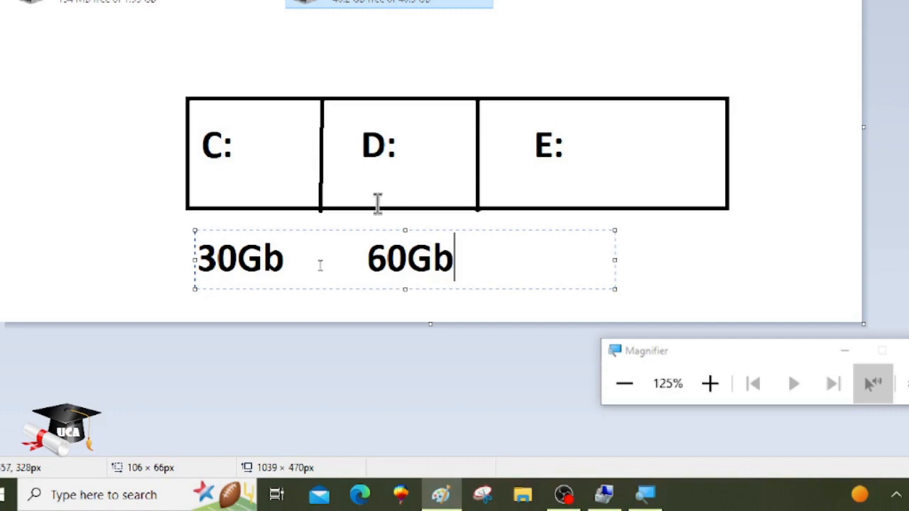
- Reset the screen magnification to 100%, minimize the drawing, and open Disk Management in Computer Management for this PC
{"action": "left_click", "coordinate": [626, 387]}
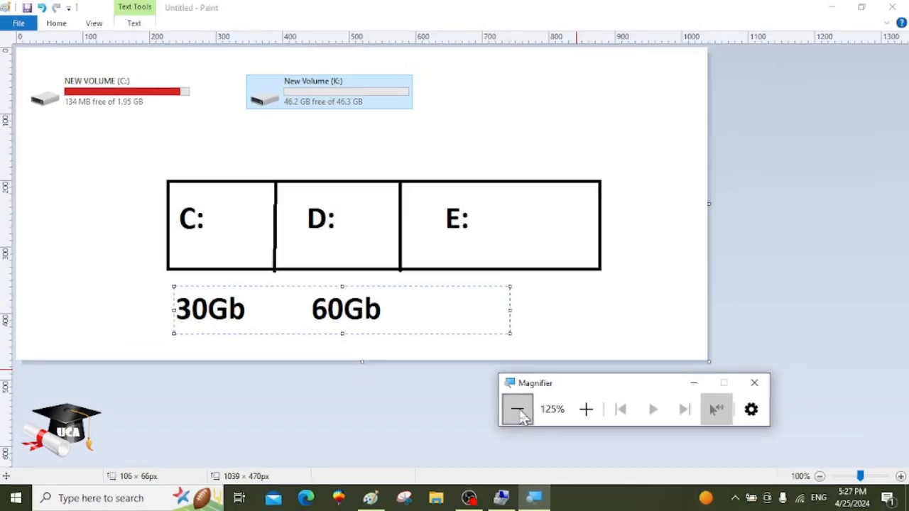
{"action": "left_click", "coordinate": [751, 106]}
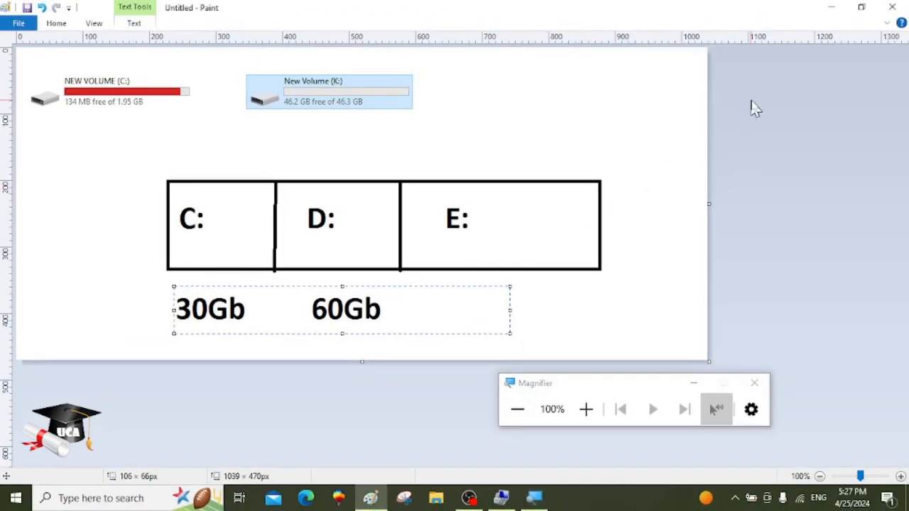
{"action": "left_click", "coordinate": [835, 9]}
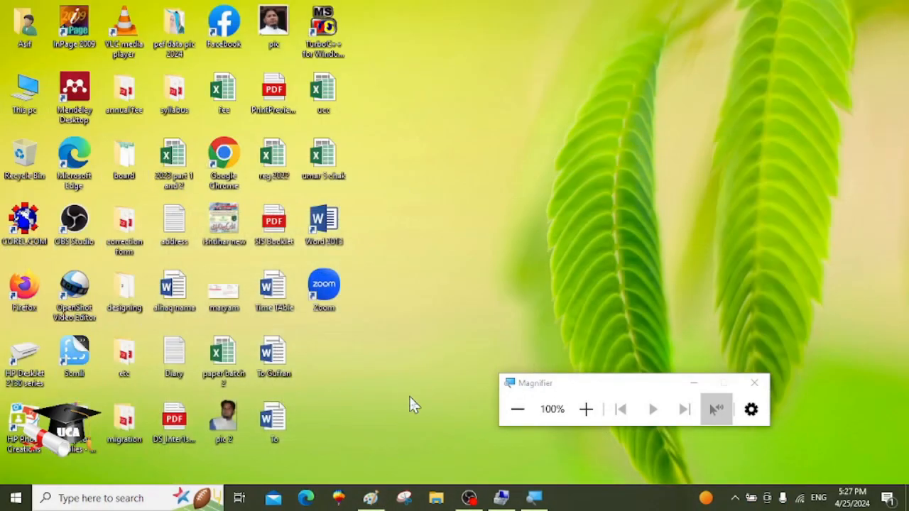
{"action": "right_click", "coordinate": [21, 92]}
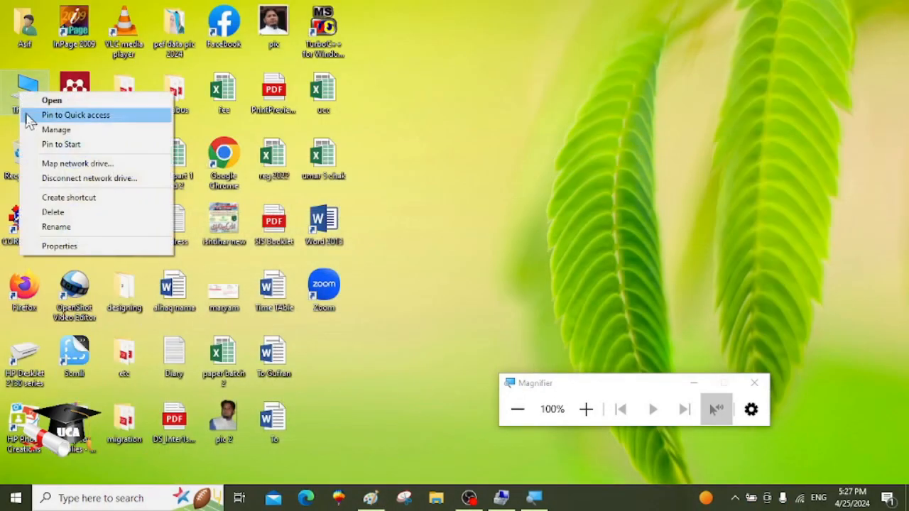
{"action": "left_click", "coordinate": [31, 136]}
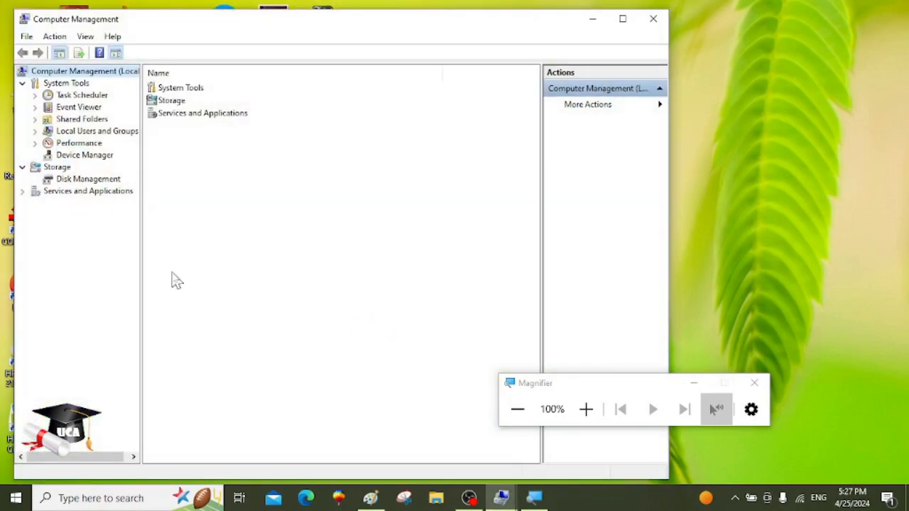
{"action": "left_click", "coordinate": [85, 179]}
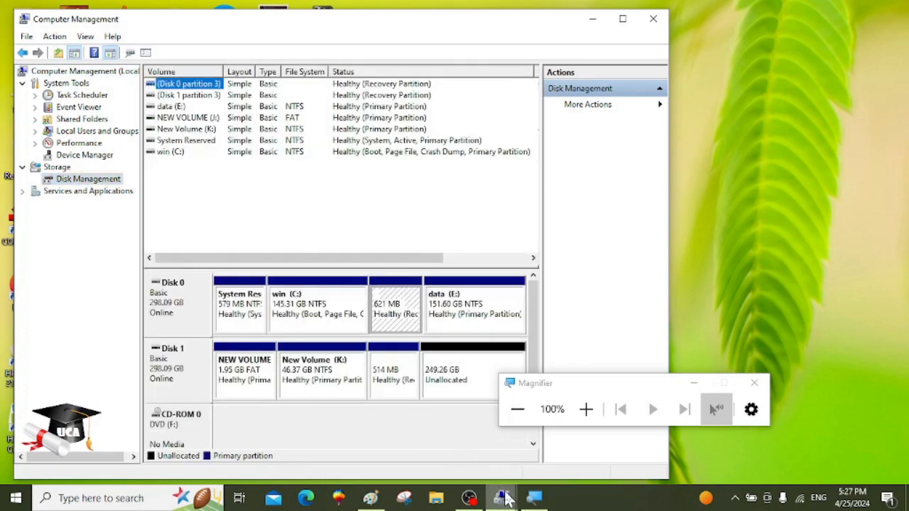
- Close the duplicate Computer Management window and maximize the remaining one
{"action": "mouse_move", "coordinate": [505, 498]}
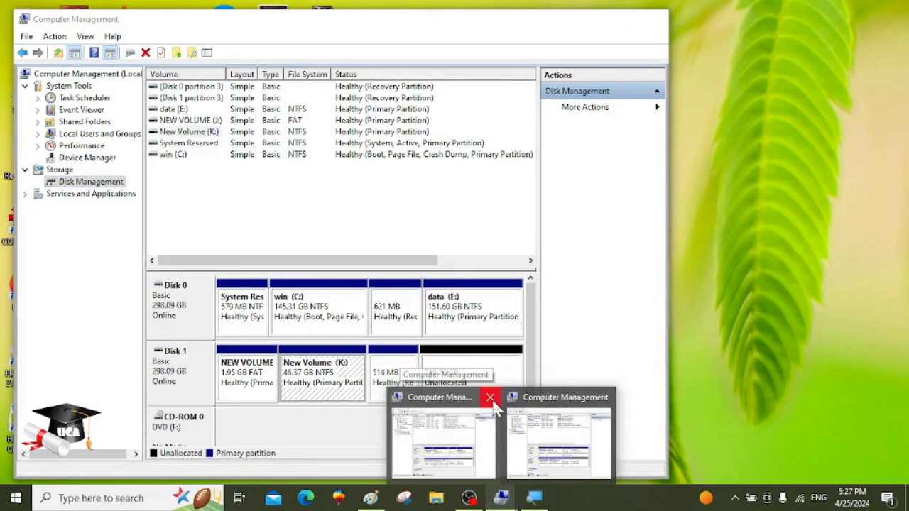
{"action": "left_click", "coordinate": [490, 399]}
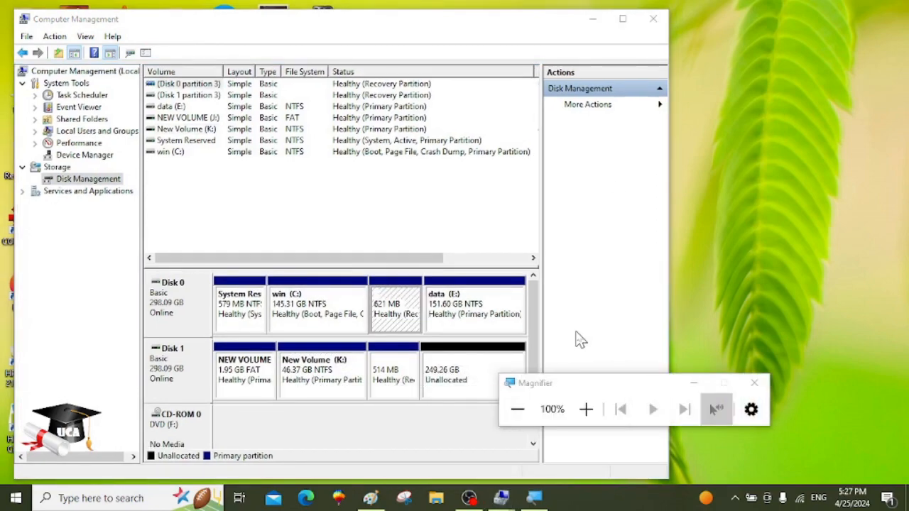
{"action": "left_click", "coordinate": [624, 19]}
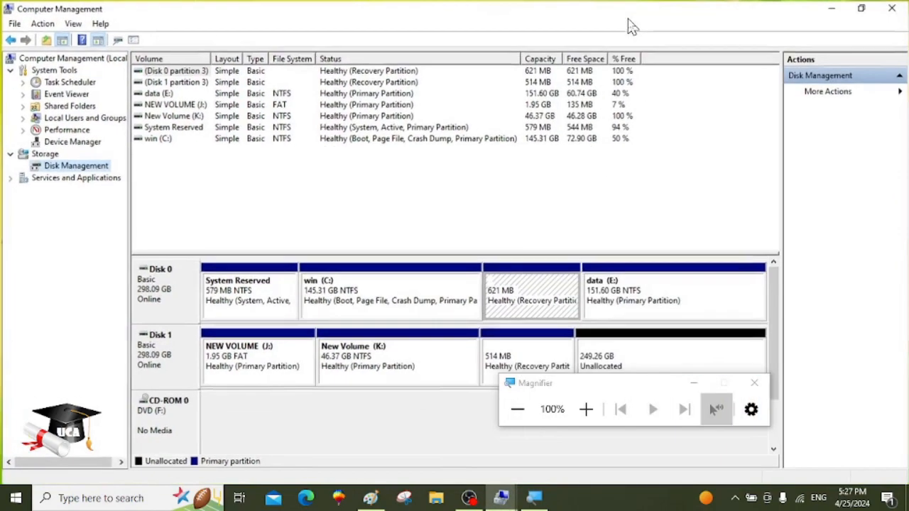
- Shrink the New Volume (K:) partition on Disk 1 by 10000 MB
{"action": "left_click", "coordinate": [586, 410]}
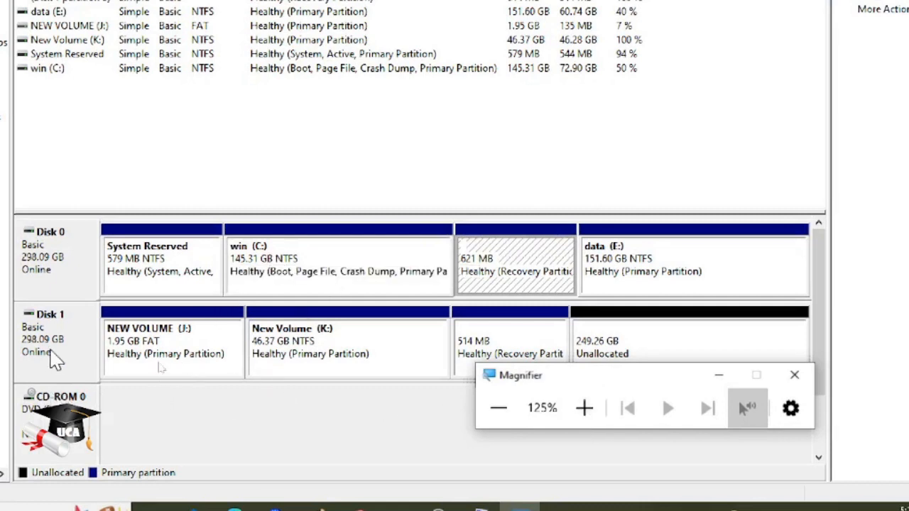
{"action": "left_click", "coordinate": [172, 367]}
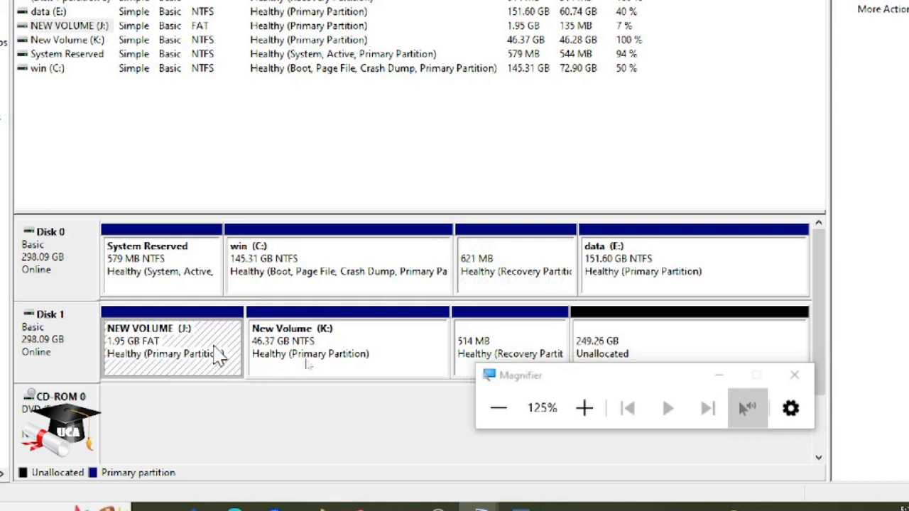
{"action": "left_click", "coordinate": [304, 350]}
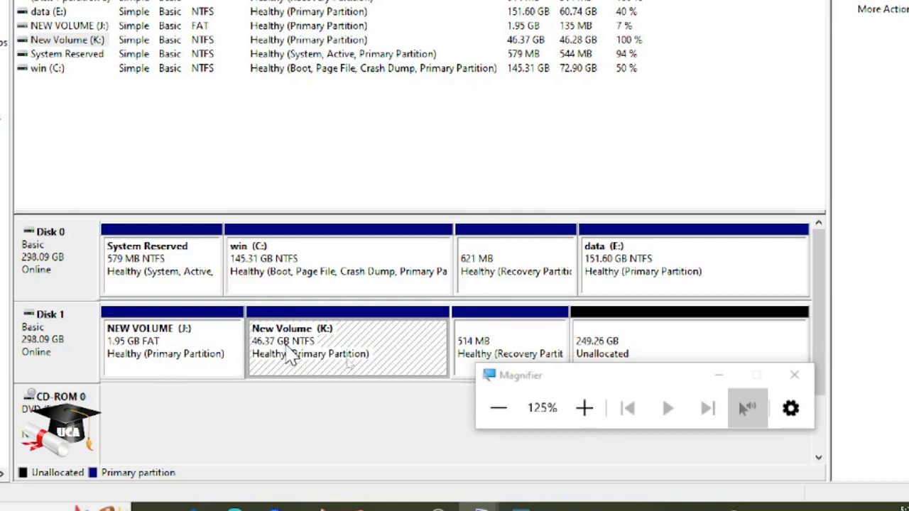
{"action": "right_click", "coordinate": [290, 354]}
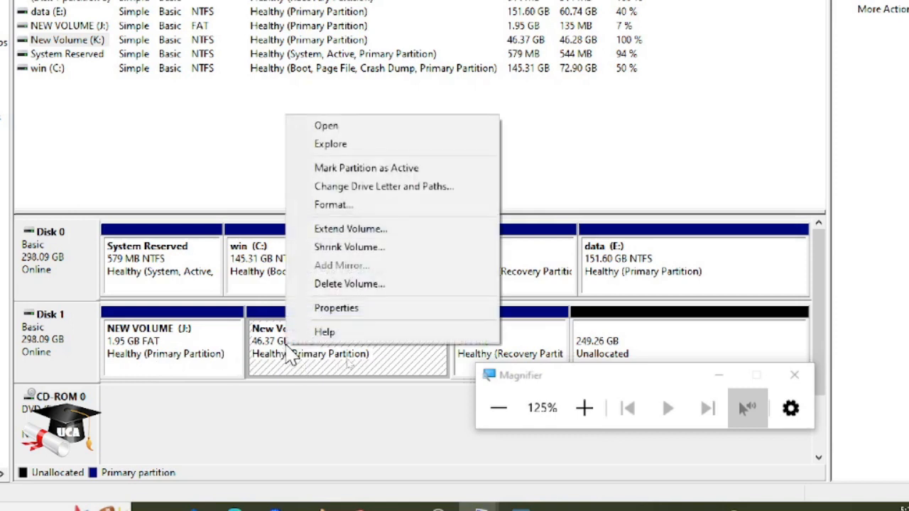
{"action": "left_click", "coordinate": [365, 248]}
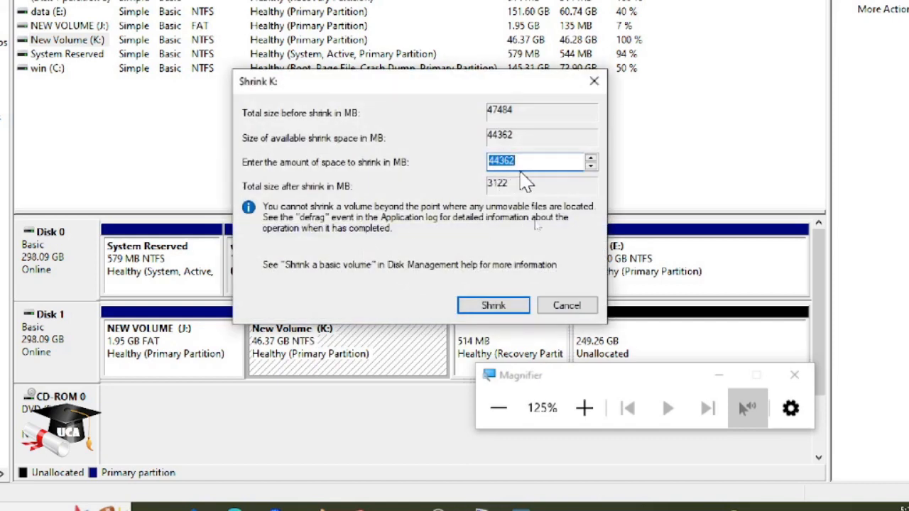
{"action": "type", "text": "10000"}
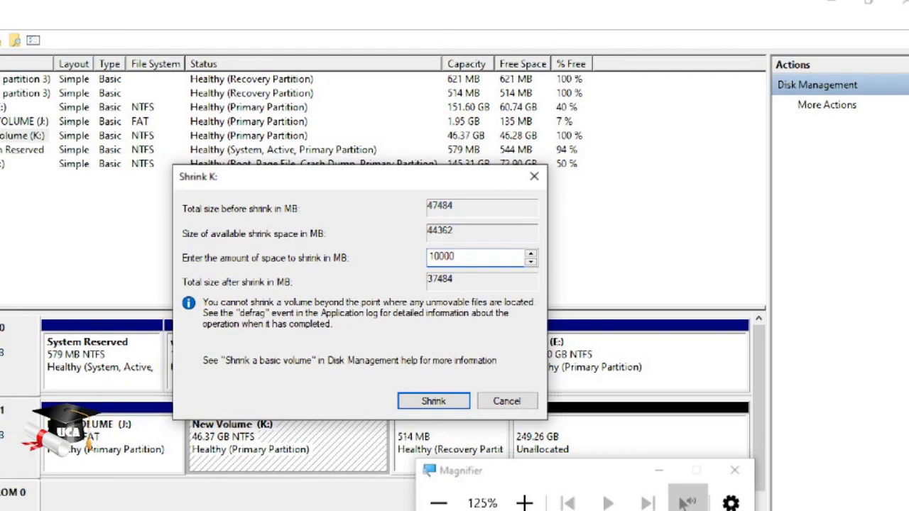
{"action": "type", "text": "0"}
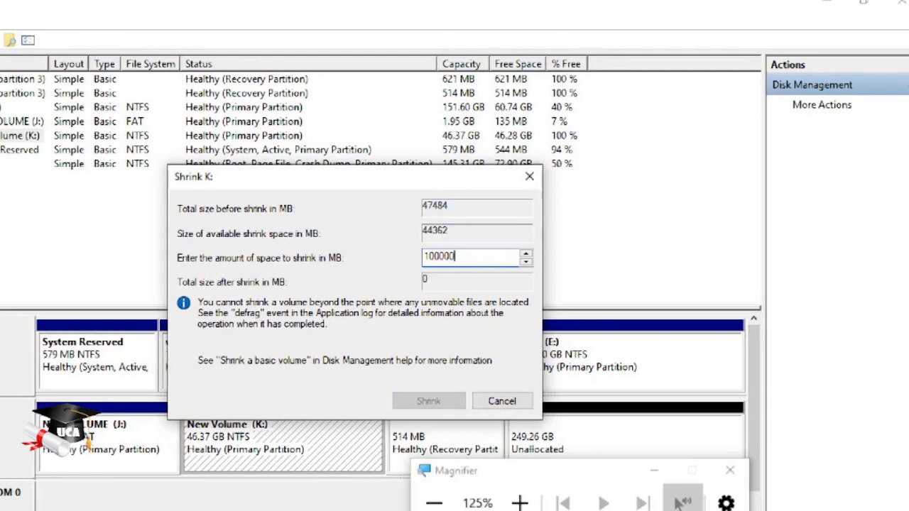
{"action": "key", "text": "BackSpace"}
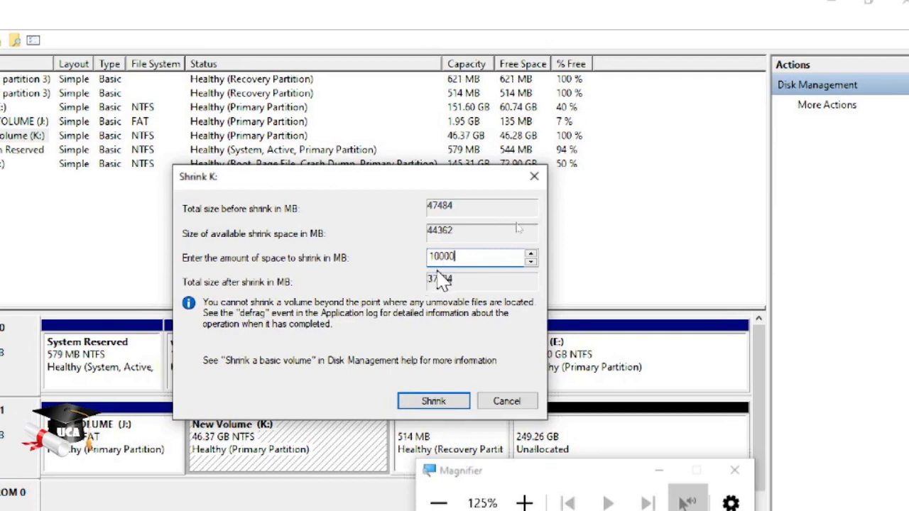
{"action": "left_click", "coordinate": [426, 401]}
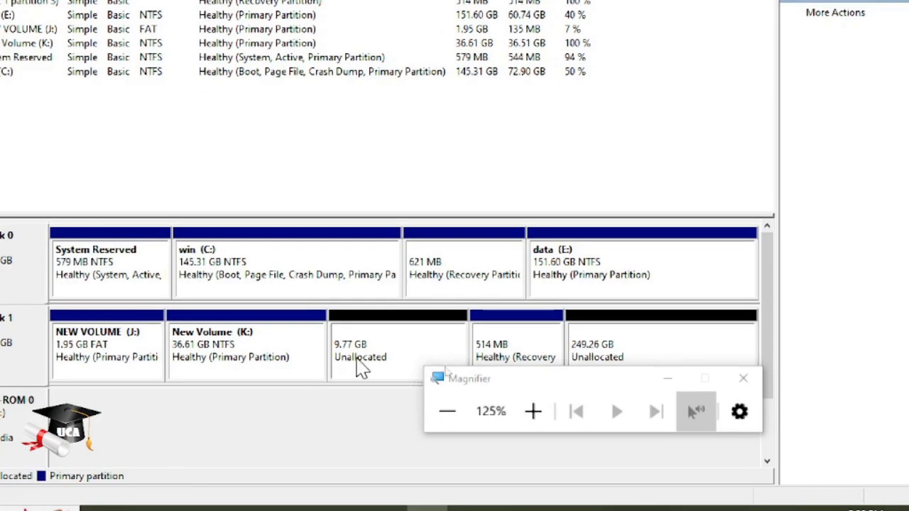
- Check which volume commands are available for the unallocated space beside New Volume (K:) and for NEW VOLUME (J:)
{"action": "left_click", "coordinate": [352, 417]}
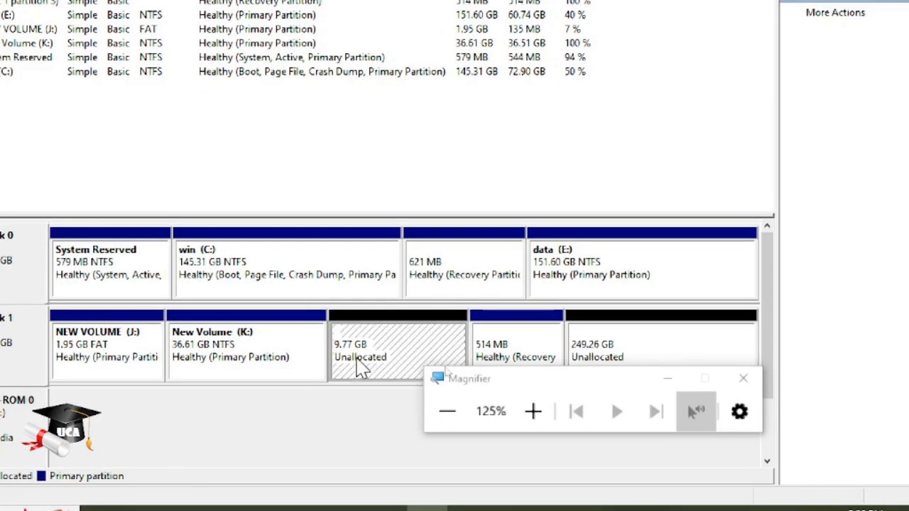
{"action": "right_click", "coordinate": [360, 371]}
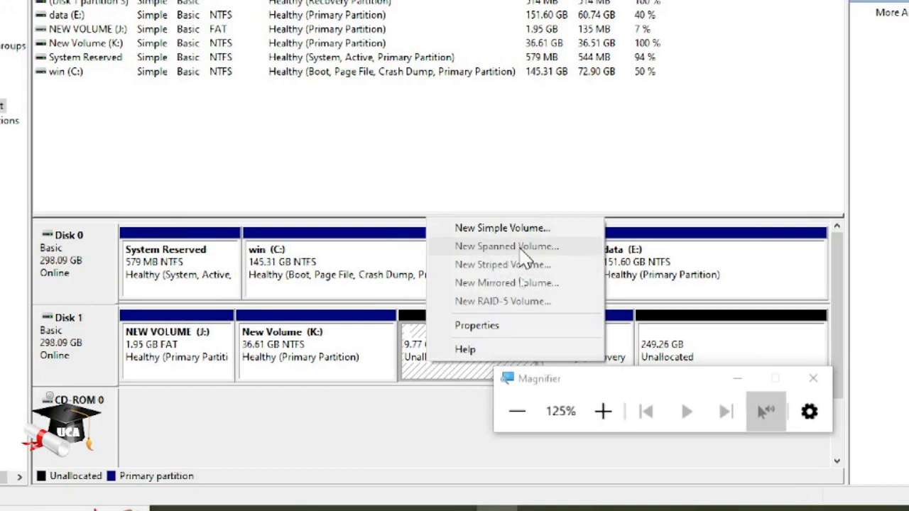
{"action": "left_click", "coordinate": [348, 369]}
{"action": "left_click", "coordinate": [353, 380]}
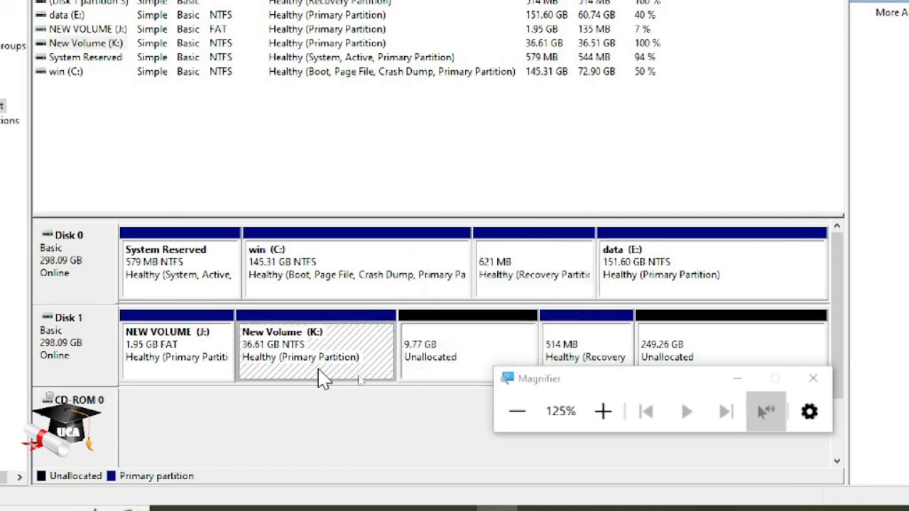
{"action": "left_click", "coordinate": [193, 372]}
{"action": "right_click", "coordinate": [194, 372]}
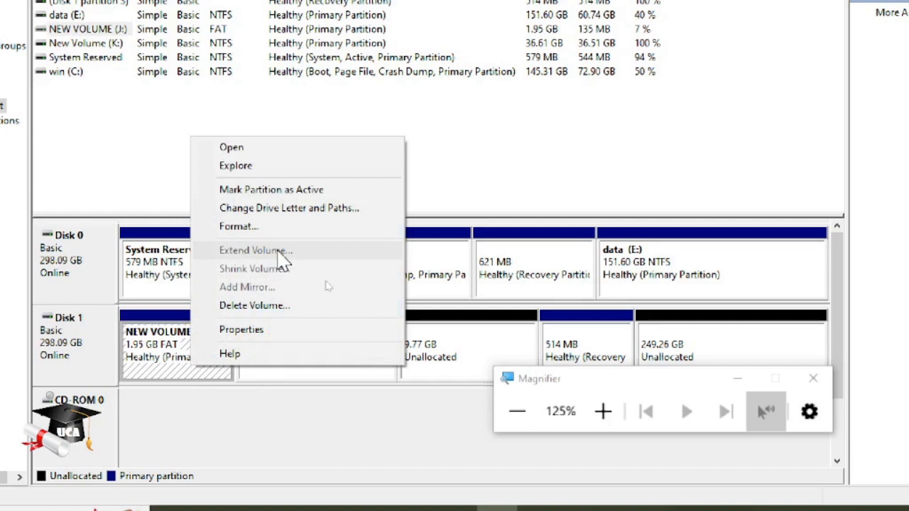
- Extend the New Volume (K:) partition by 10000 MB of unallocated space from Disk 1
{"action": "left_click", "coordinate": [334, 387]}
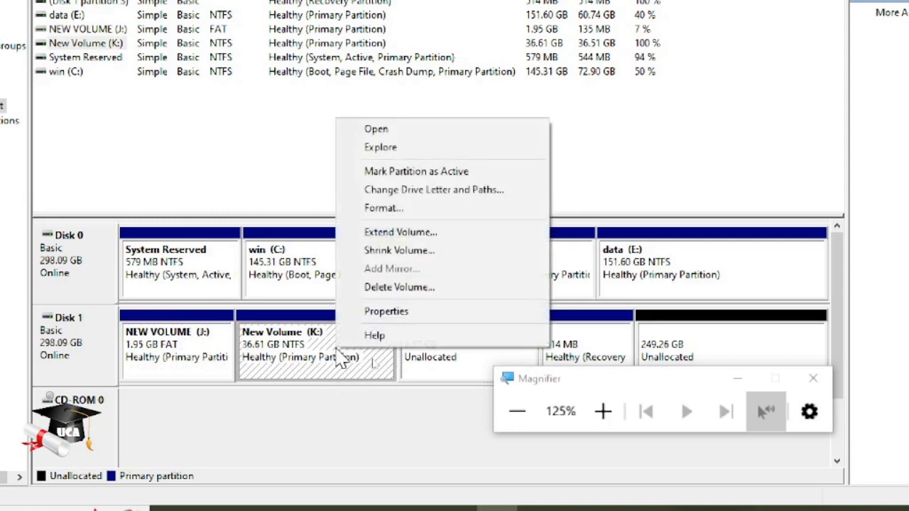
{"action": "left_click", "coordinate": [426, 238]}
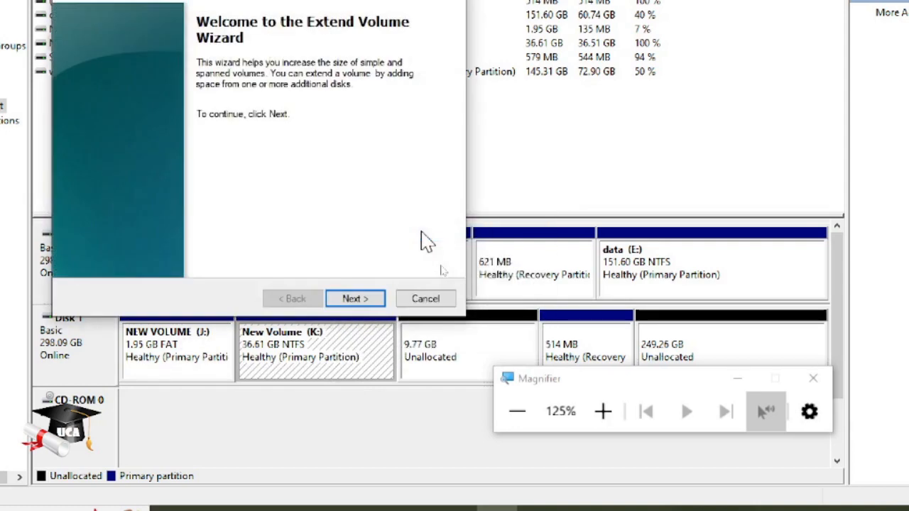
{"action": "left_click", "coordinate": [355, 298]}
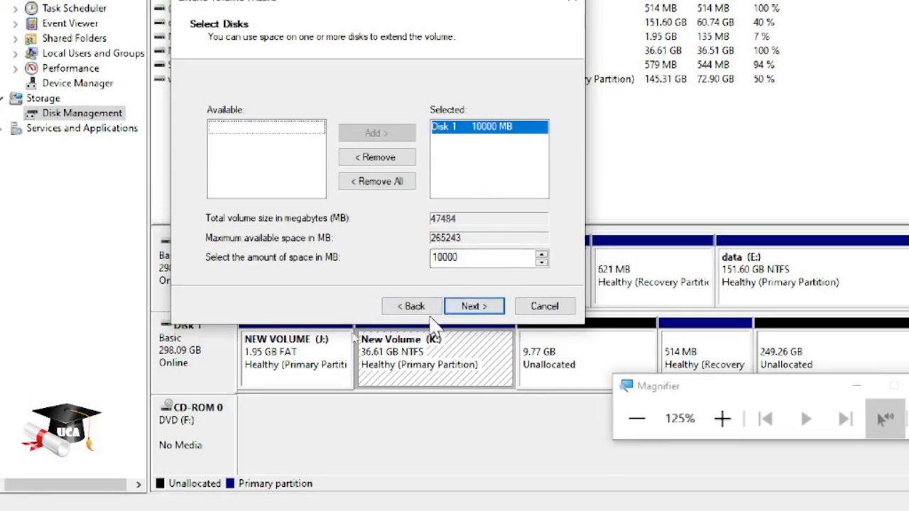
{"action": "left_click", "coordinate": [485, 311]}
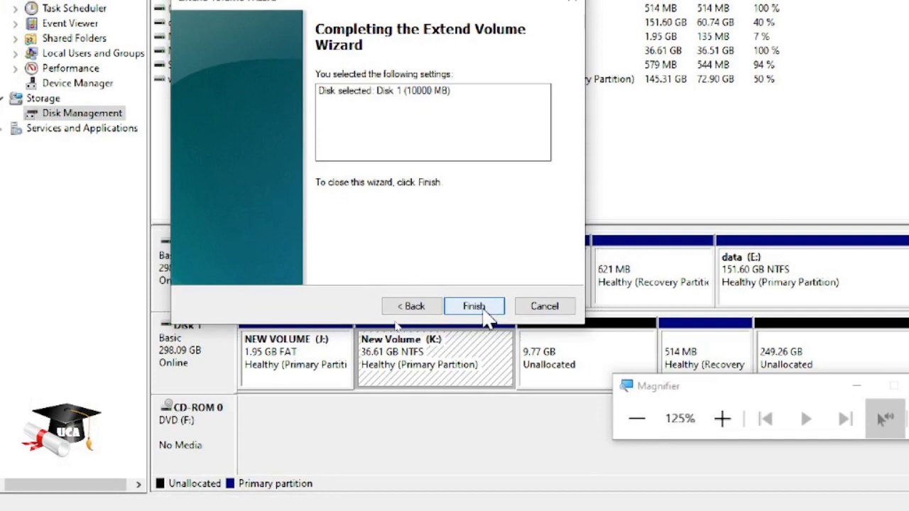
{"action": "left_click", "coordinate": [485, 310]}
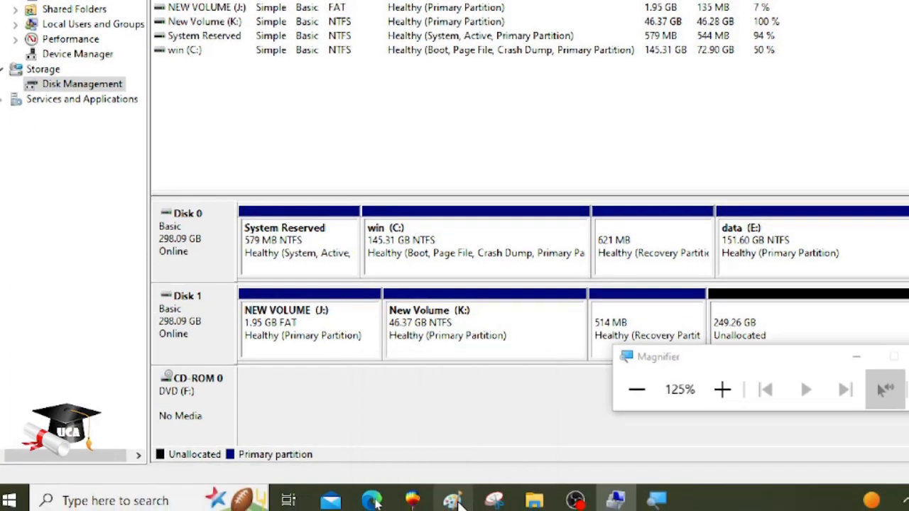
- Switch to Paint and draw a thin freehand dividing line through the D: block of the partition diagram
{"action": "left_click", "coordinate": [454, 501]}
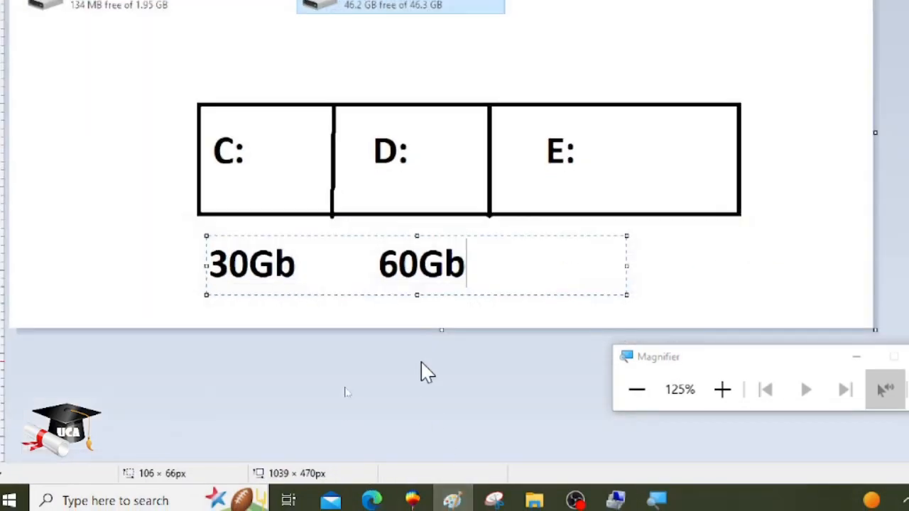
{"action": "left_click", "coordinate": [297, 149]}
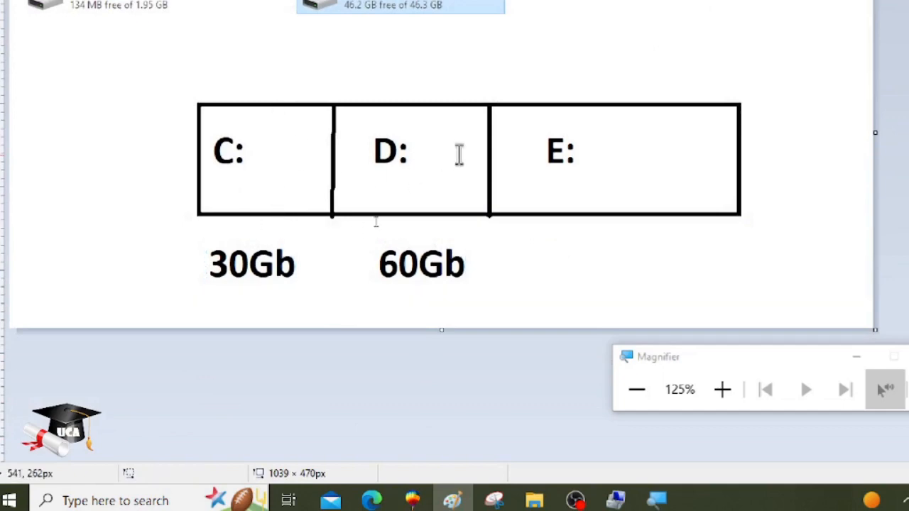
{"action": "left_click", "coordinate": [637, 395]}
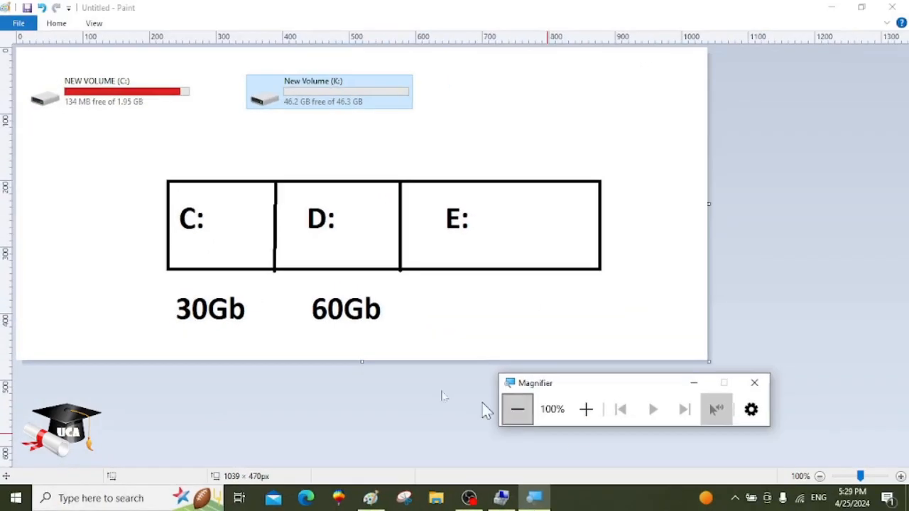
{"action": "left_click", "coordinate": [61, 24]}
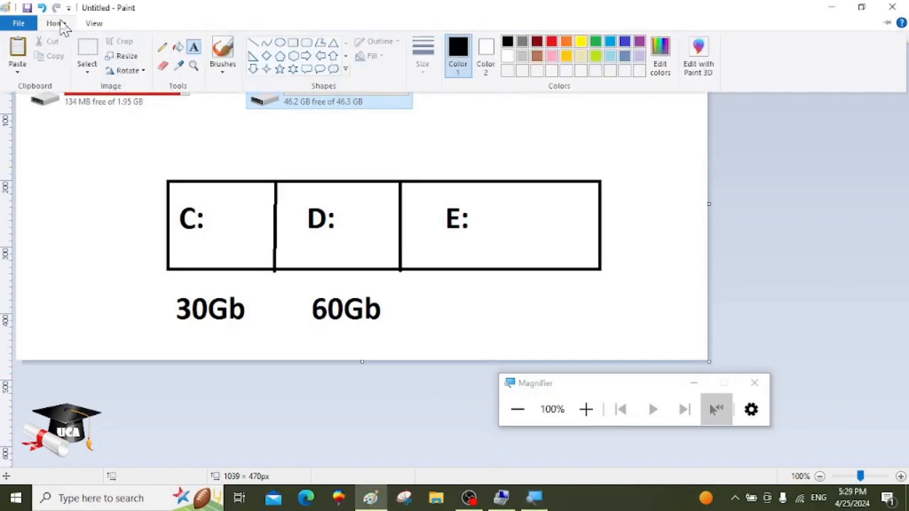
{"action": "left_click", "coordinate": [178, 66]}
{"action": "mouse_move", "coordinate": [360, 182]}
{"action": "left_mouse_down"}
{"action": "mouse_move", "coordinate": [357, 268]}
{"action": "mouse_move", "coordinate": [404, 306]}
{"action": "left_mouse_up"}
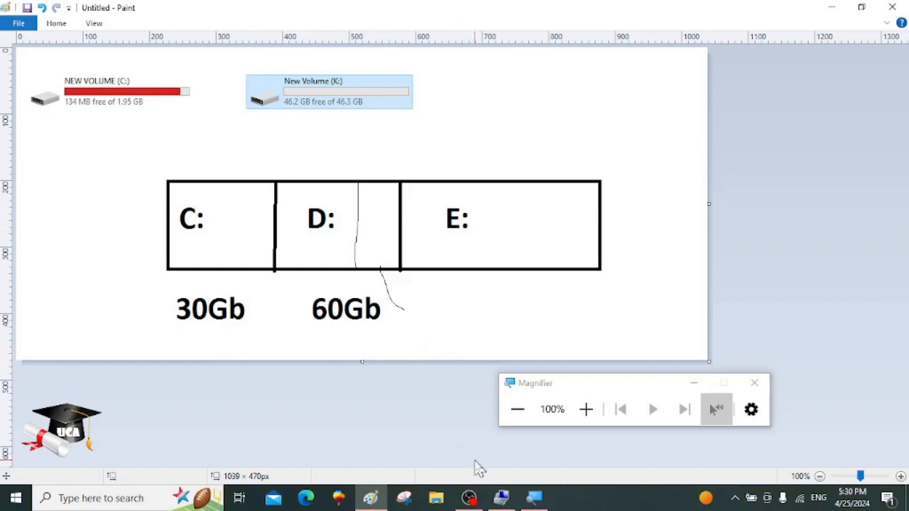
- Switch to Computer Management and shrink the New Volume (K:) partition on Disk 1 by 36000 MB
{"action": "left_click", "coordinate": [501, 497]}
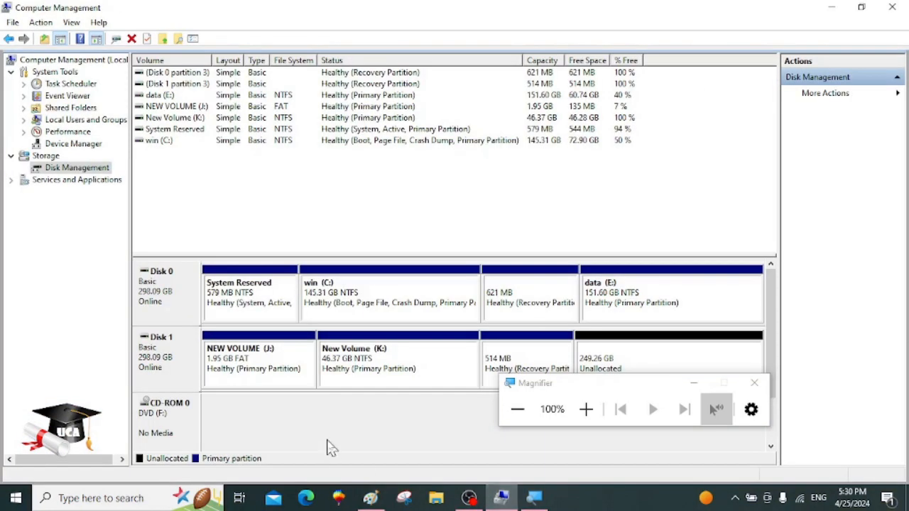
{"action": "left_click", "coordinate": [357, 377]}
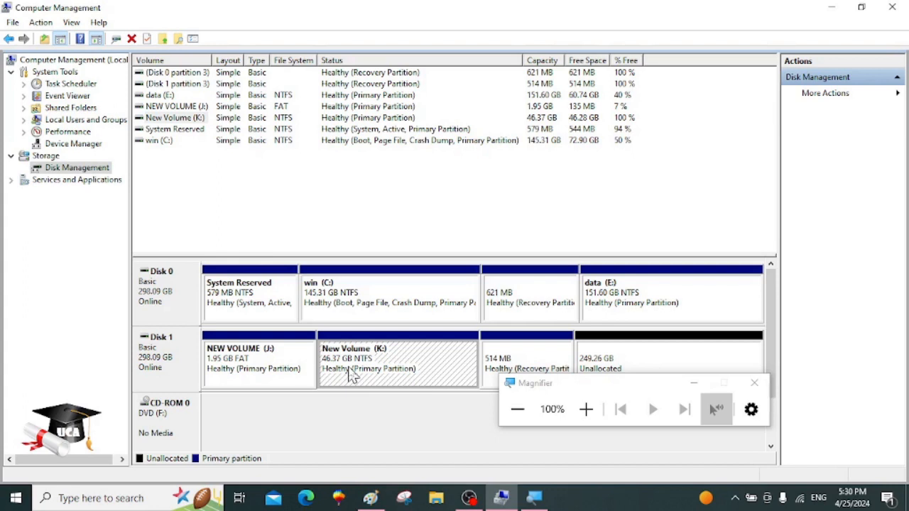
{"action": "right_click", "coordinate": [350, 377]}
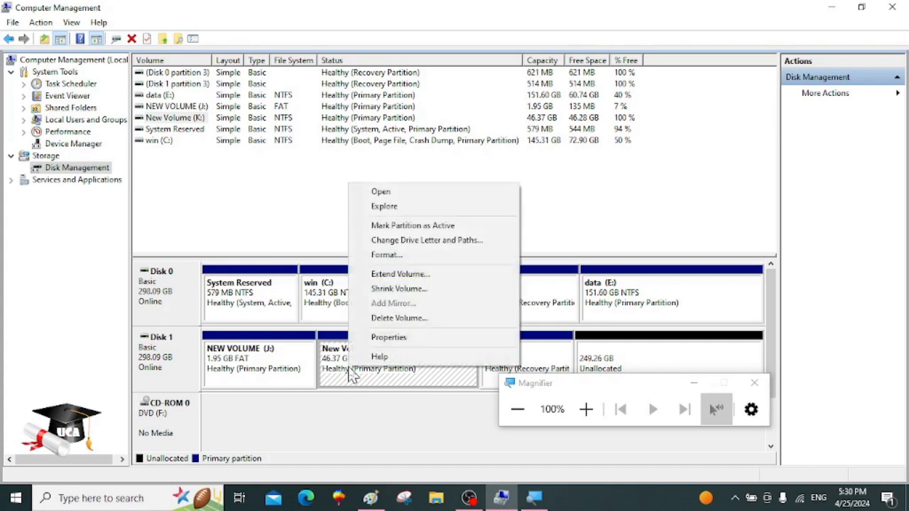
{"action": "left_click", "coordinate": [409, 291]}
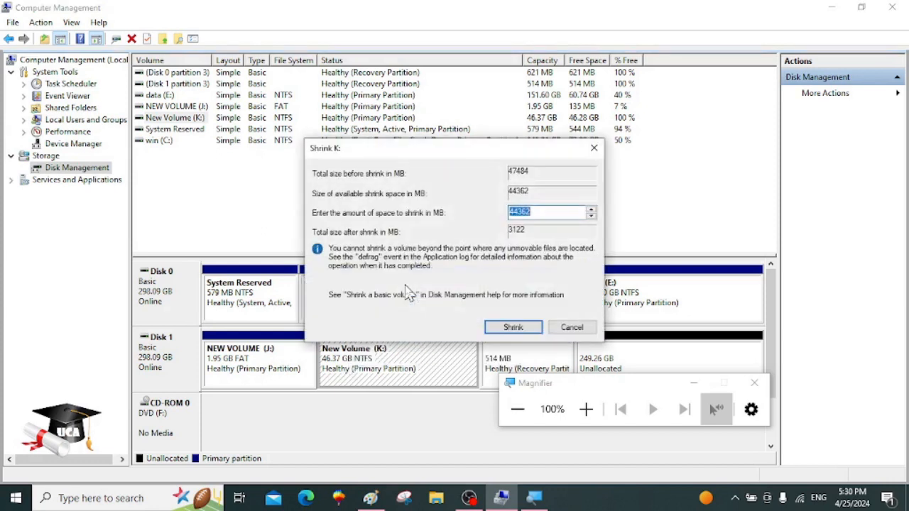
{"action": "type", "text": "36000"}
{"action": "left_click", "coordinate": [519, 327]}
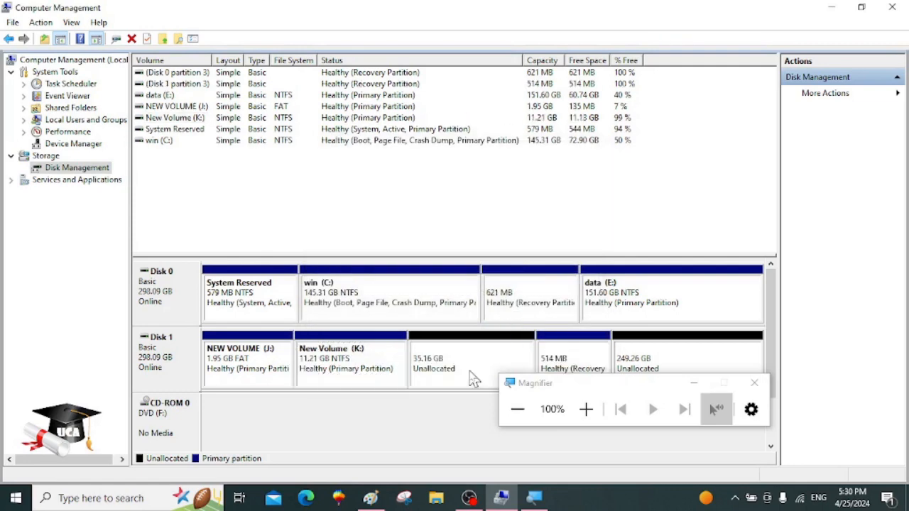
- Create a 36000 MB simple volume in the unallocated space beside New Volume (K:), with drive letter M and a quick NTFS format
{"action": "right_click", "coordinate": [445, 375]}
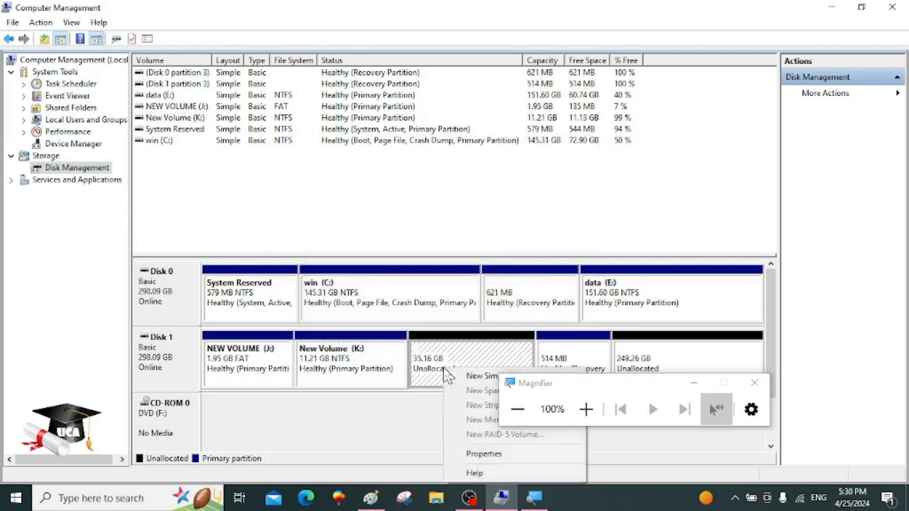
{"action": "left_click", "coordinate": [456, 374]}
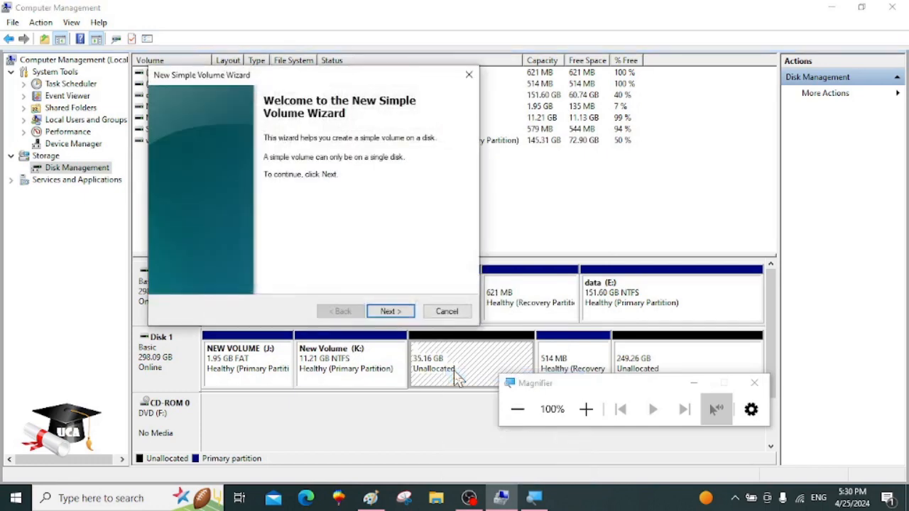
{"action": "left_click", "coordinate": [389, 311]}
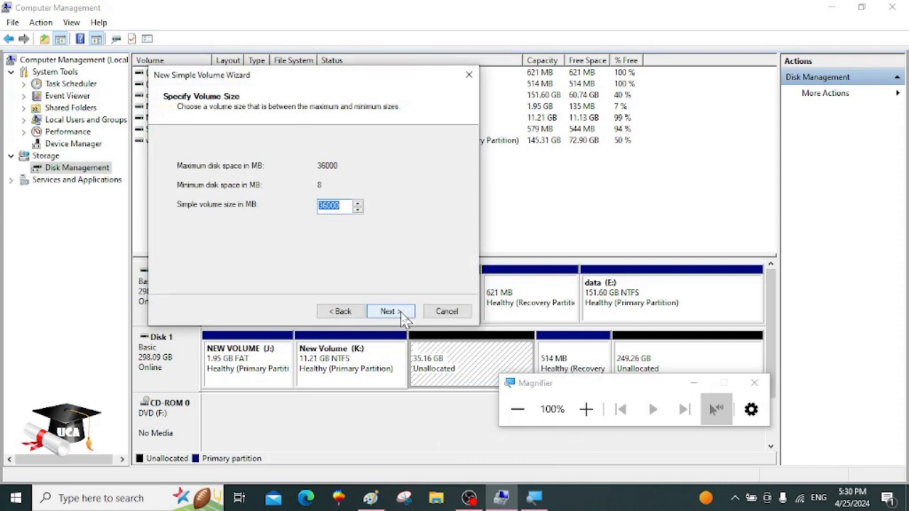
{"action": "left_click", "coordinate": [389, 311]}
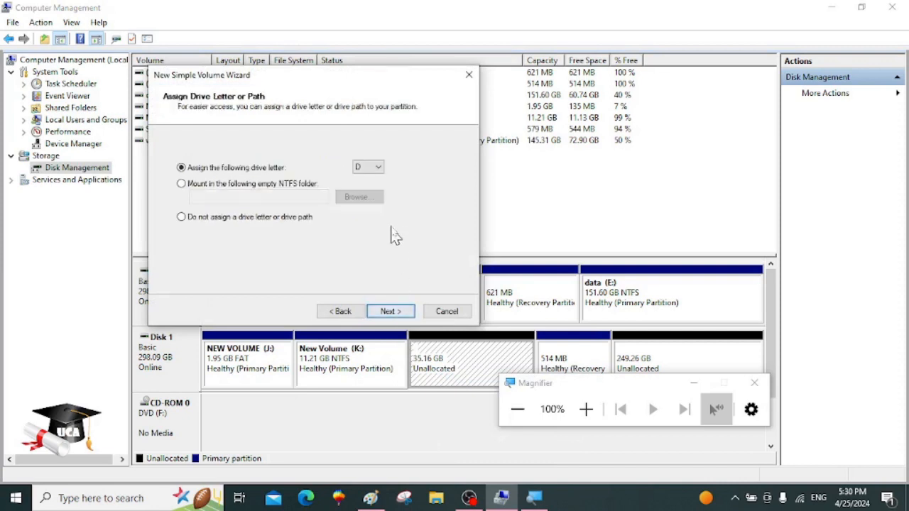
{"action": "left_click", "coordinate": [377, 171]}
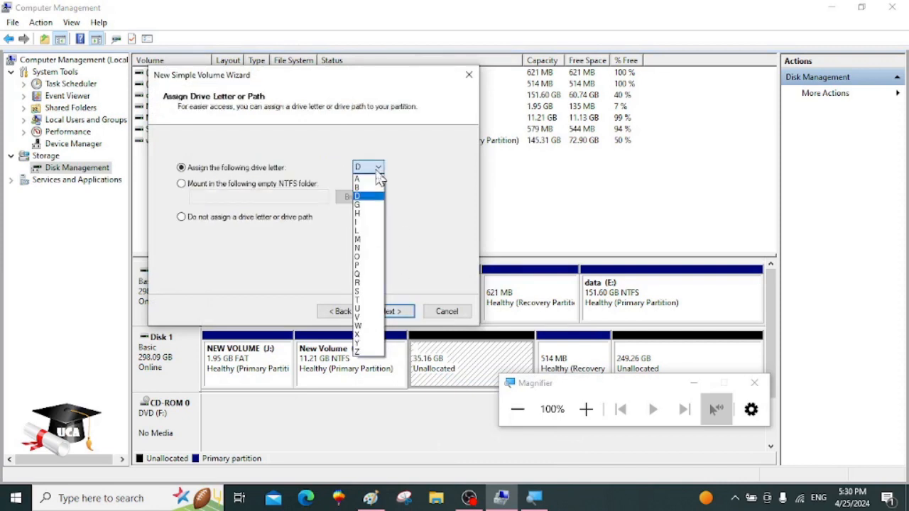
{"action": "left_click", "coordinate": [374, 240]}
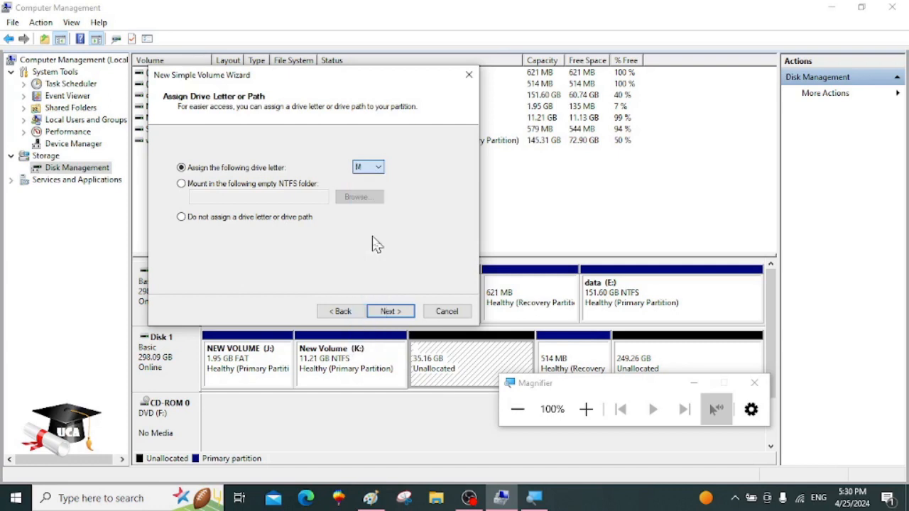
{"action": "left_click", "coordinate": [394, 315]}
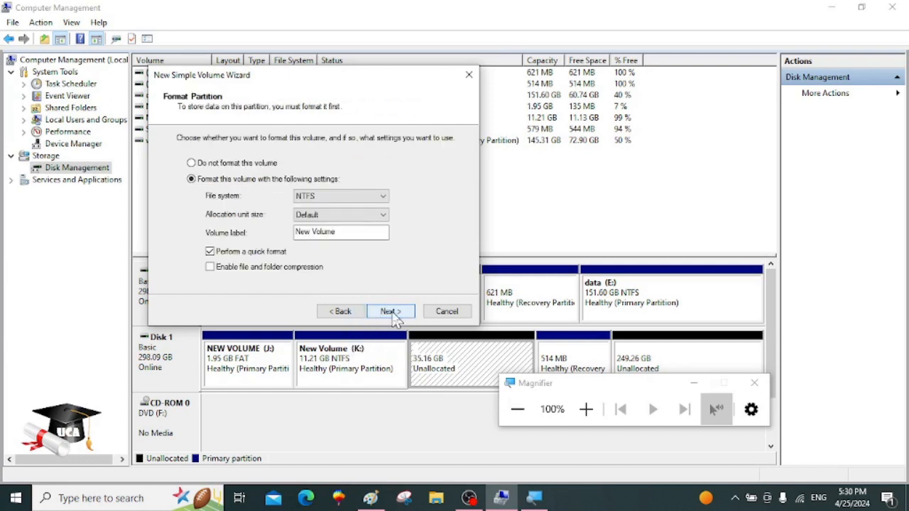
{"action": "left_click", "coordinate": [392, 313]}
{"action": "left_click", "coordinate": [391, 313]}
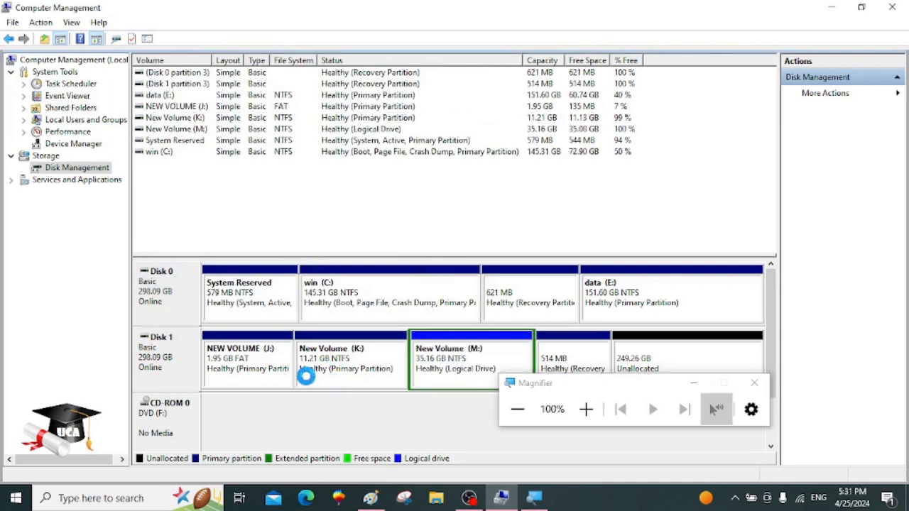
- Copy the Excel files 23 and qw from New Volume (K:) to New Volume (M:) and close the file window
{"action": "left_click", "coordinate": [330, 381]}
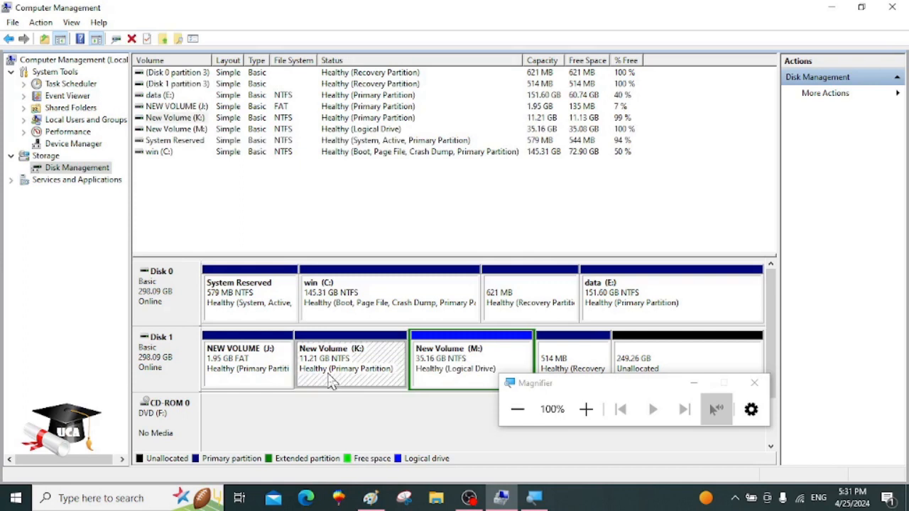
{"action": "right_click", "coordinate": [330, 382]}
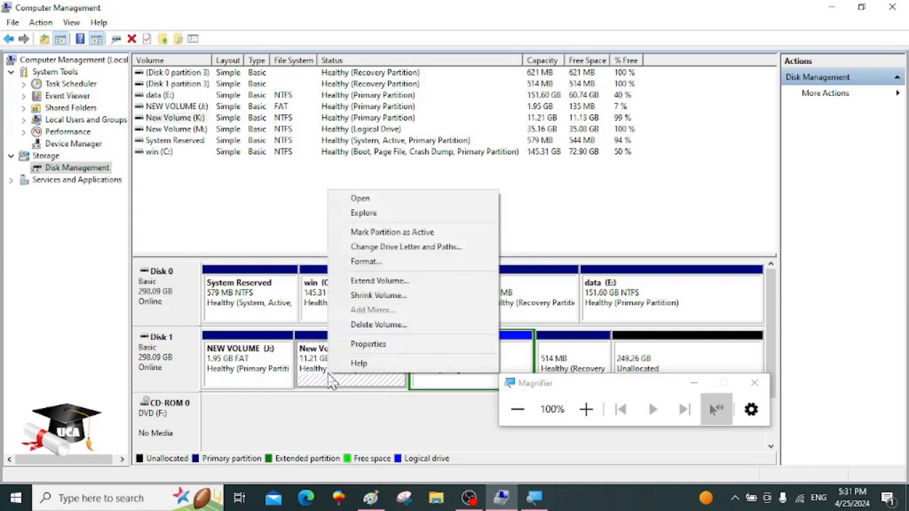
{"action": "left_click", "coordinate": [374, 202]}
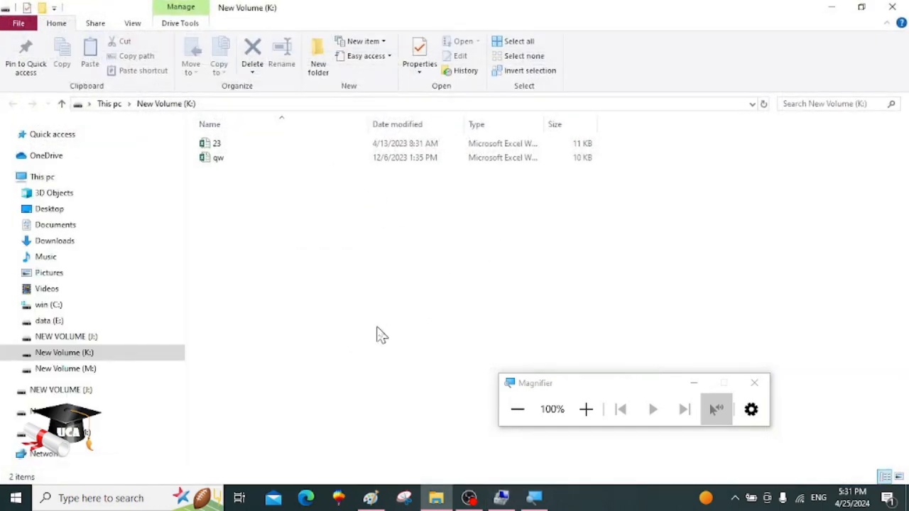
{"action": "left_click_drag", "start_coordinate": [252, 202], "coordinate": [199, 120]}
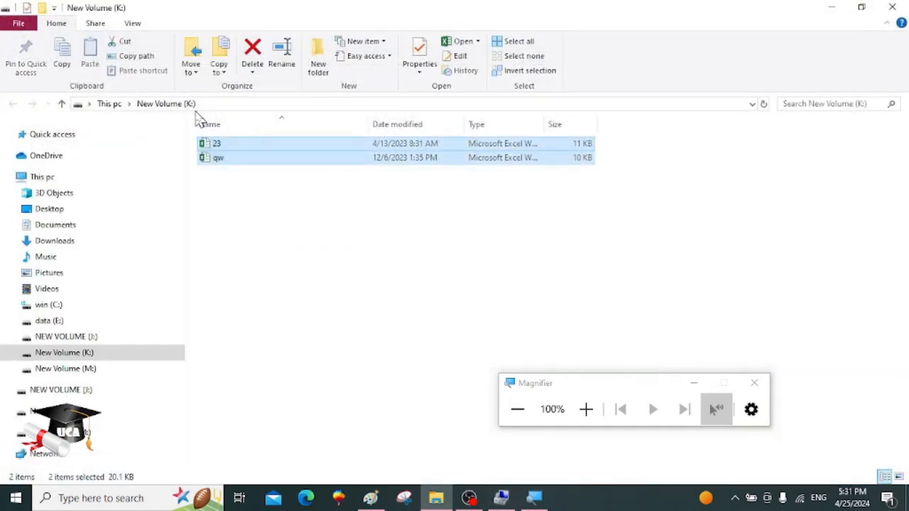
{"action": "right_click", "coordinate": [270, 154]}
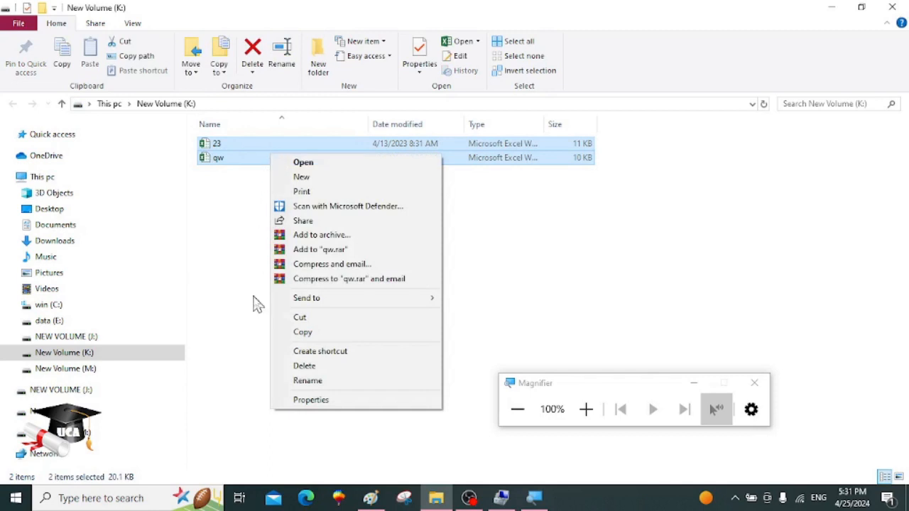
{"action": "left_click", "coordinate": [283, 333]}
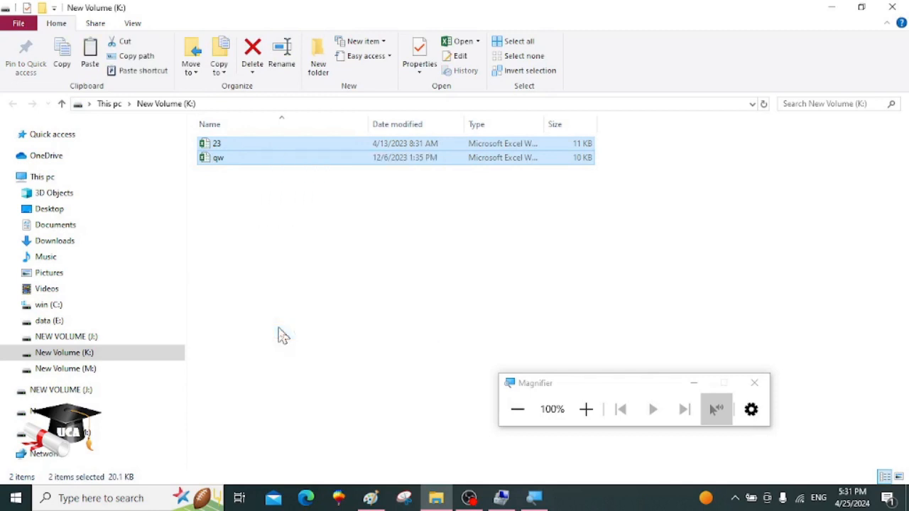
{"action": "left_click", "coordinate": [86, 372]}
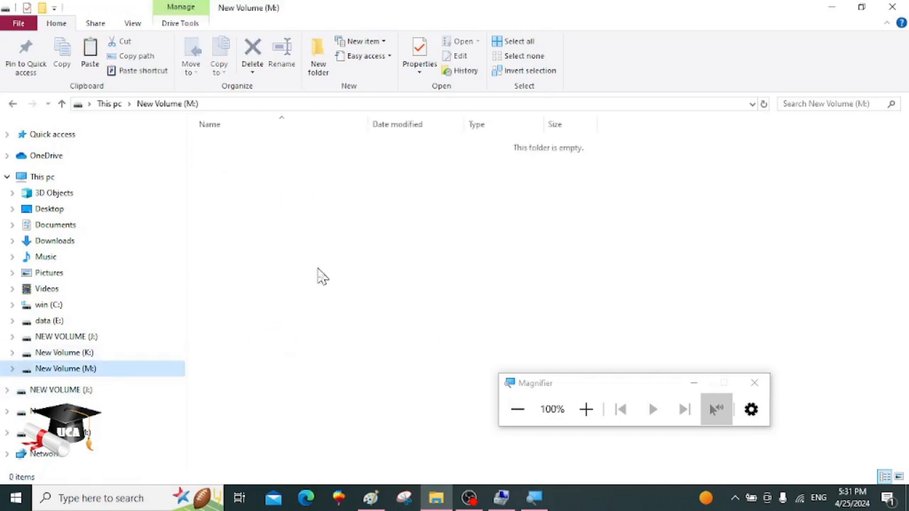
{"action": "right_click", "coordinate": [319, 270]}
{"action": "left_click", "coordinate": [327, 360]}
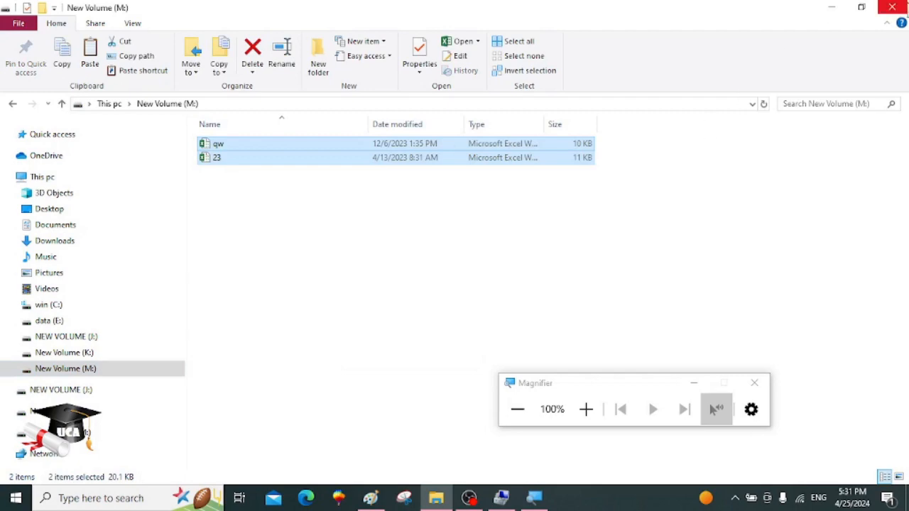
{"action": "left_click", "coordinate": [902, 6]}
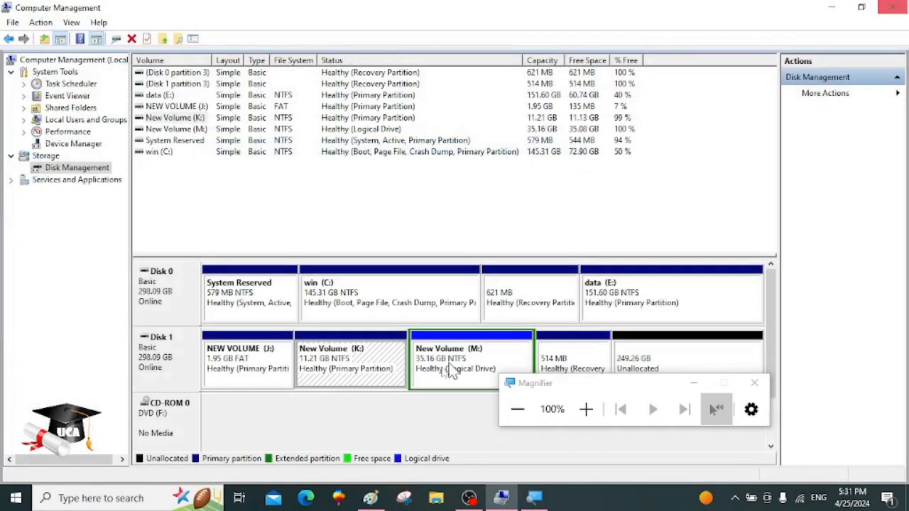
- Delete the New Volume (K:) partition on Disk 1
{"action": "right_click", "coordinate": [368, 381]}
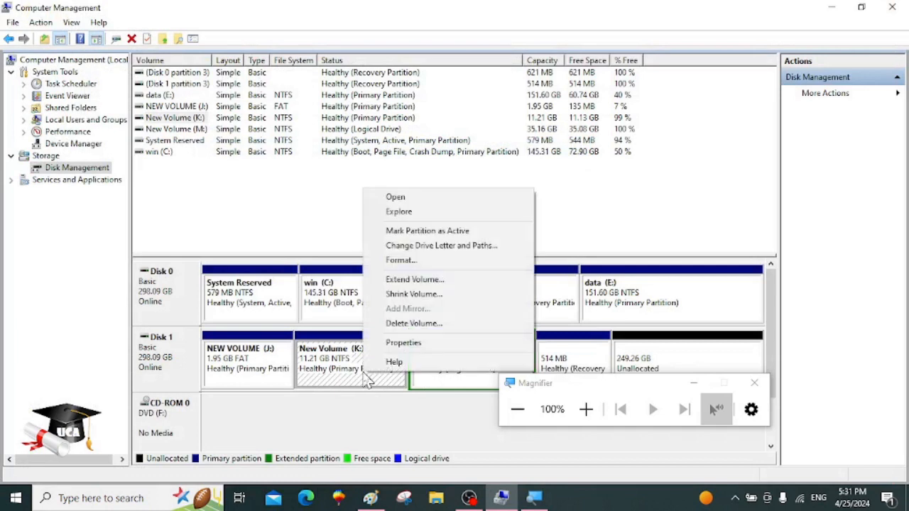
{"action": "left_click", "coordinate": [412, 323]}
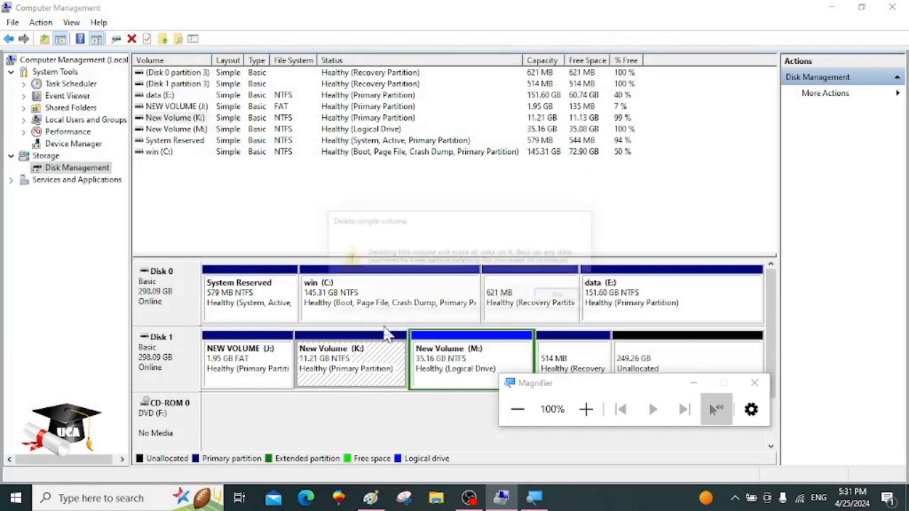
{"action": "left_click", "coordinate": [502, 301]}
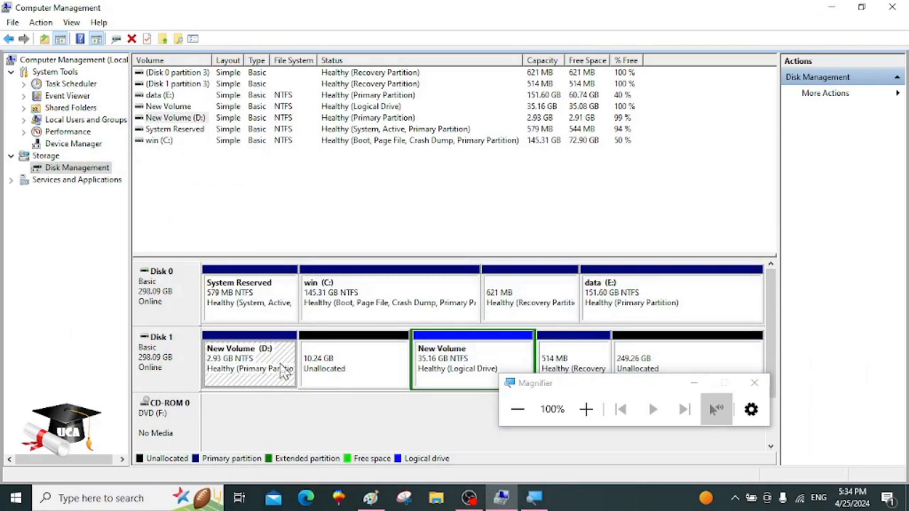
- Extend the New Volume (D:) partition by 10483 MB of the adjacent unallocated space on Disk 1
{"action": "right_click", "coordinate": [284, 371]}
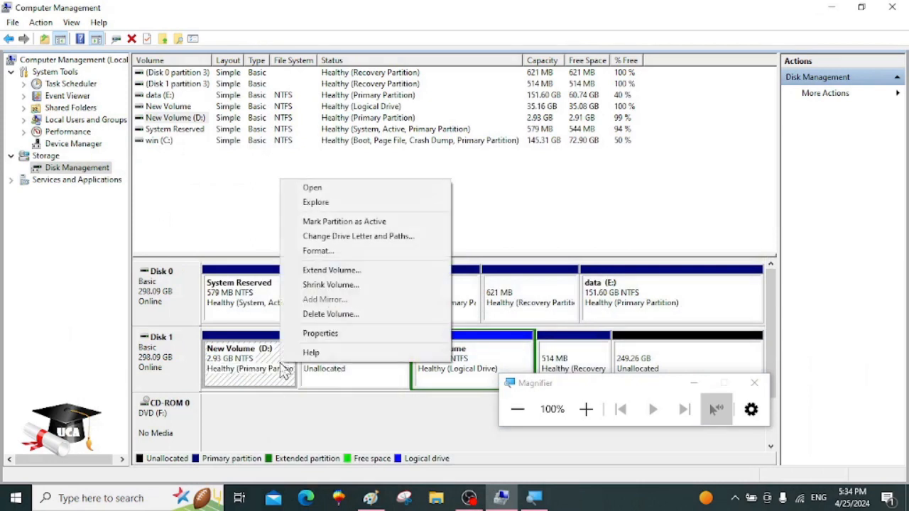
{"action": "left_click", "coordinate": [330, 270]}
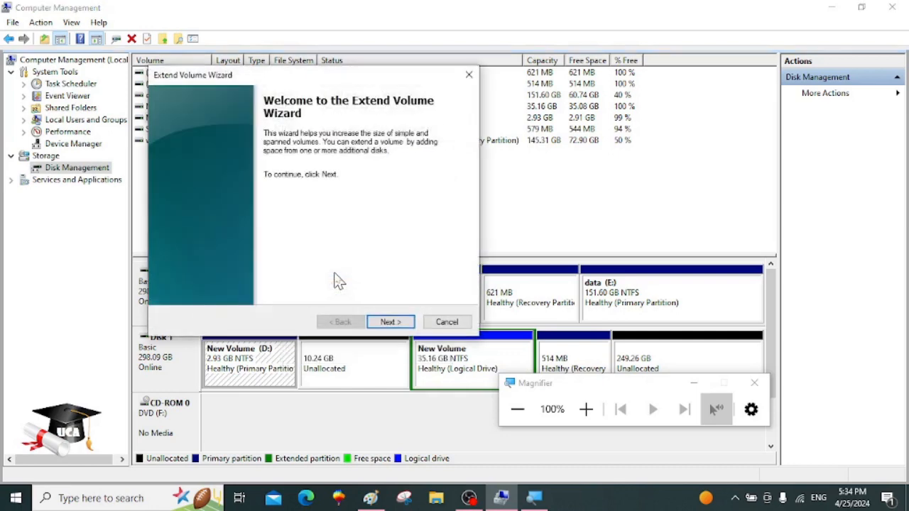
{"action": "left_click", "coordinate": [387, 323]}
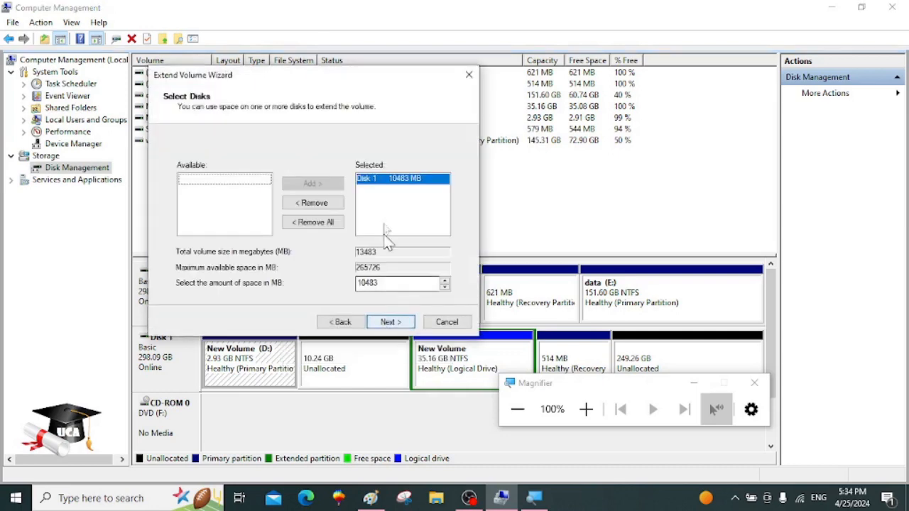
{"action": "left_click", "coordinate": [394, 324]}
{"action": "left_click", "coordinate": [394, 325]}
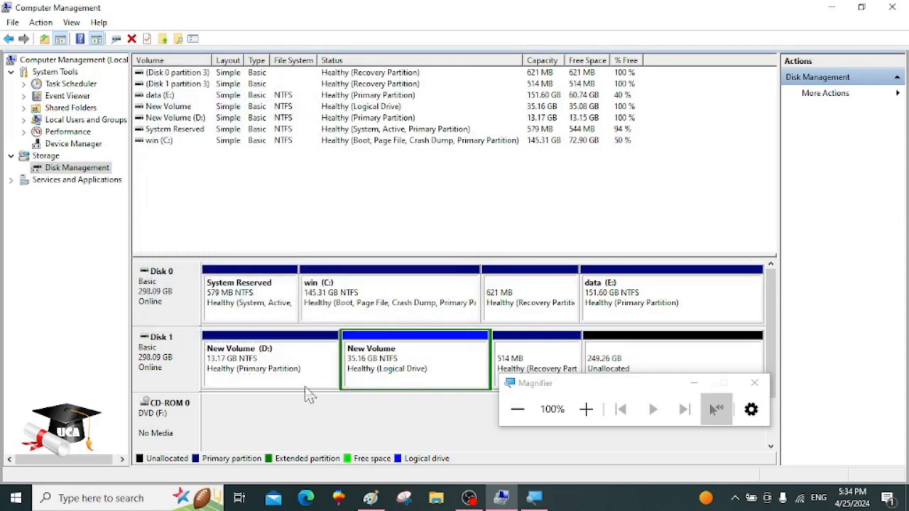
{"action": "left_click", "coordinate": [235, 384]}
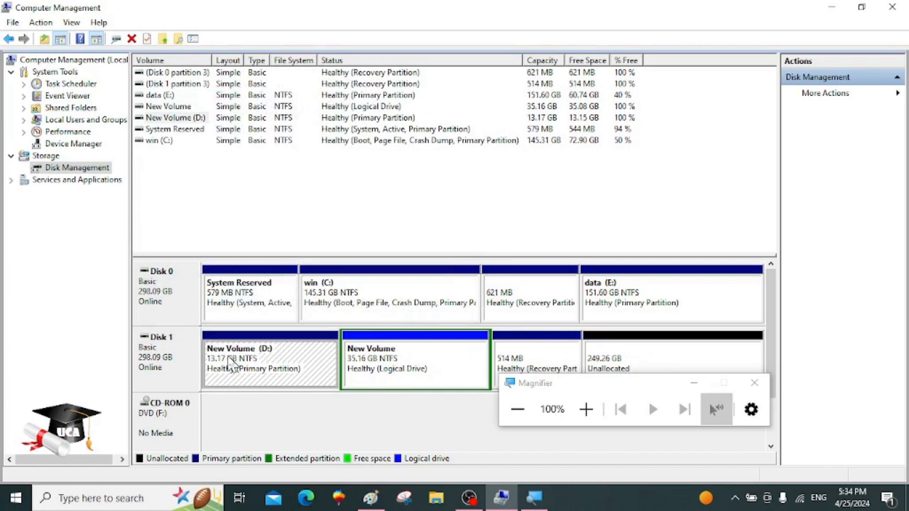